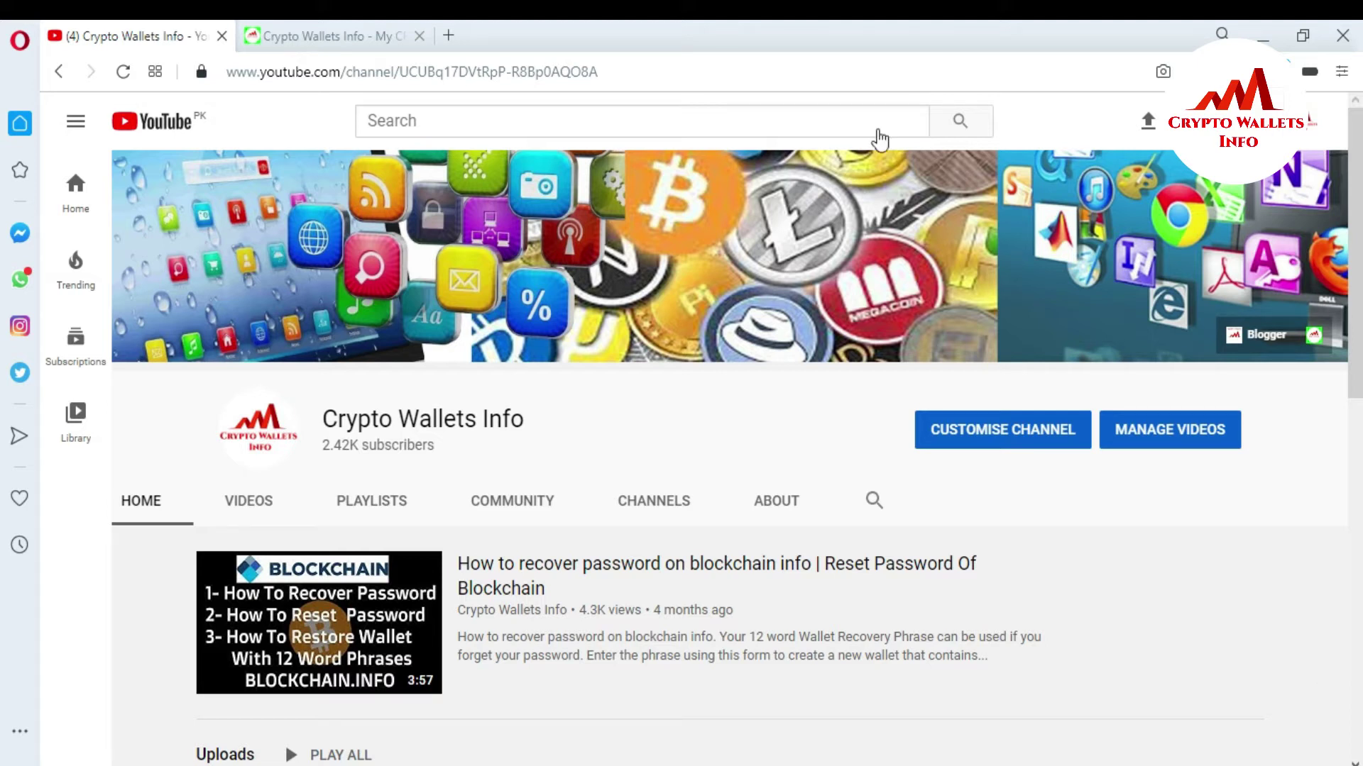
Switch to the cryptowalletsinfo.com website tab.
{"action": "left_click", "coordinate": [320, 22]}
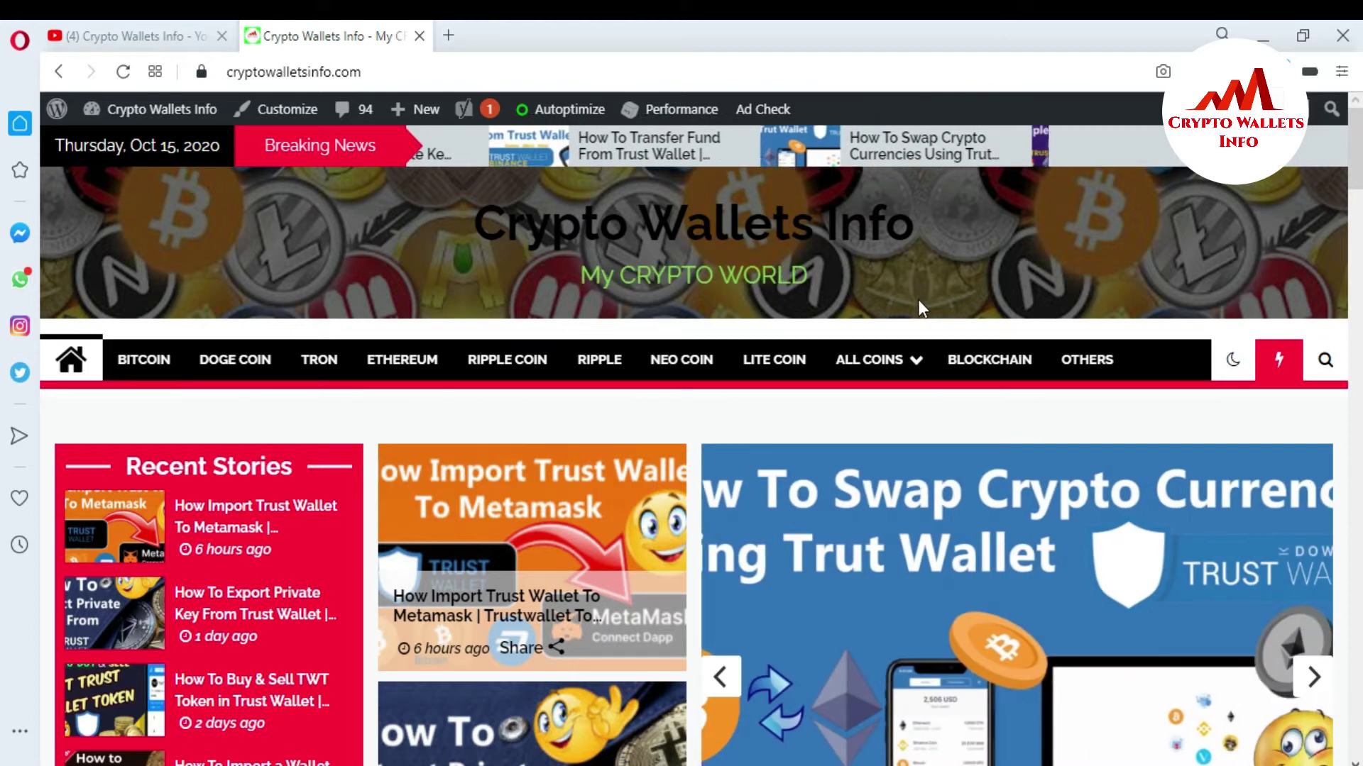
Leave the Crypto Wallets Info site for the Trust Wallet passcode screen.
{"action": "mouse_move", "coordinate": [923, 358]}
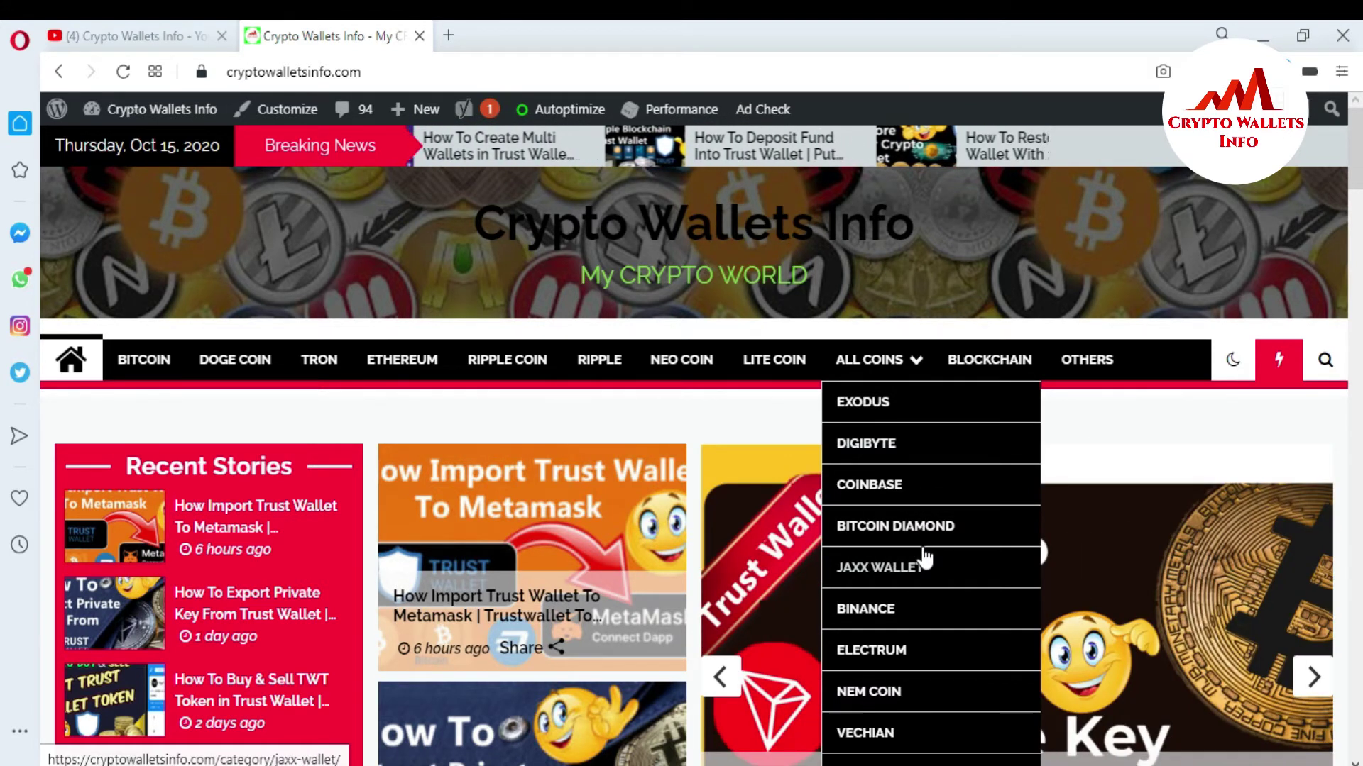
{"action": "left_click", "coordinate": [648, 23]}
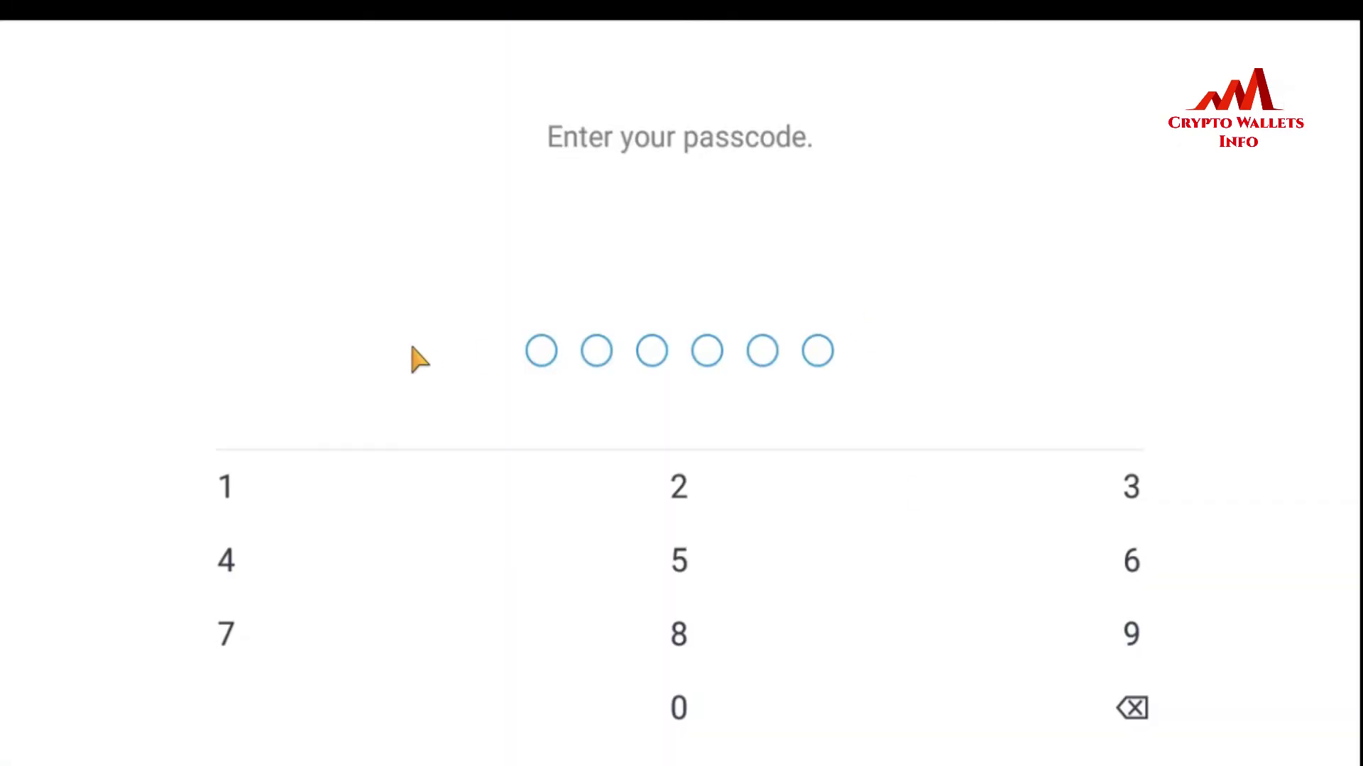
Enter the six-digit passcode to unlock Multi-Coin Wallet 4.
{"action": "left_click", "coordinate": [222, 491]}
{"action": "left_click", "coordinate": [698, 486]}
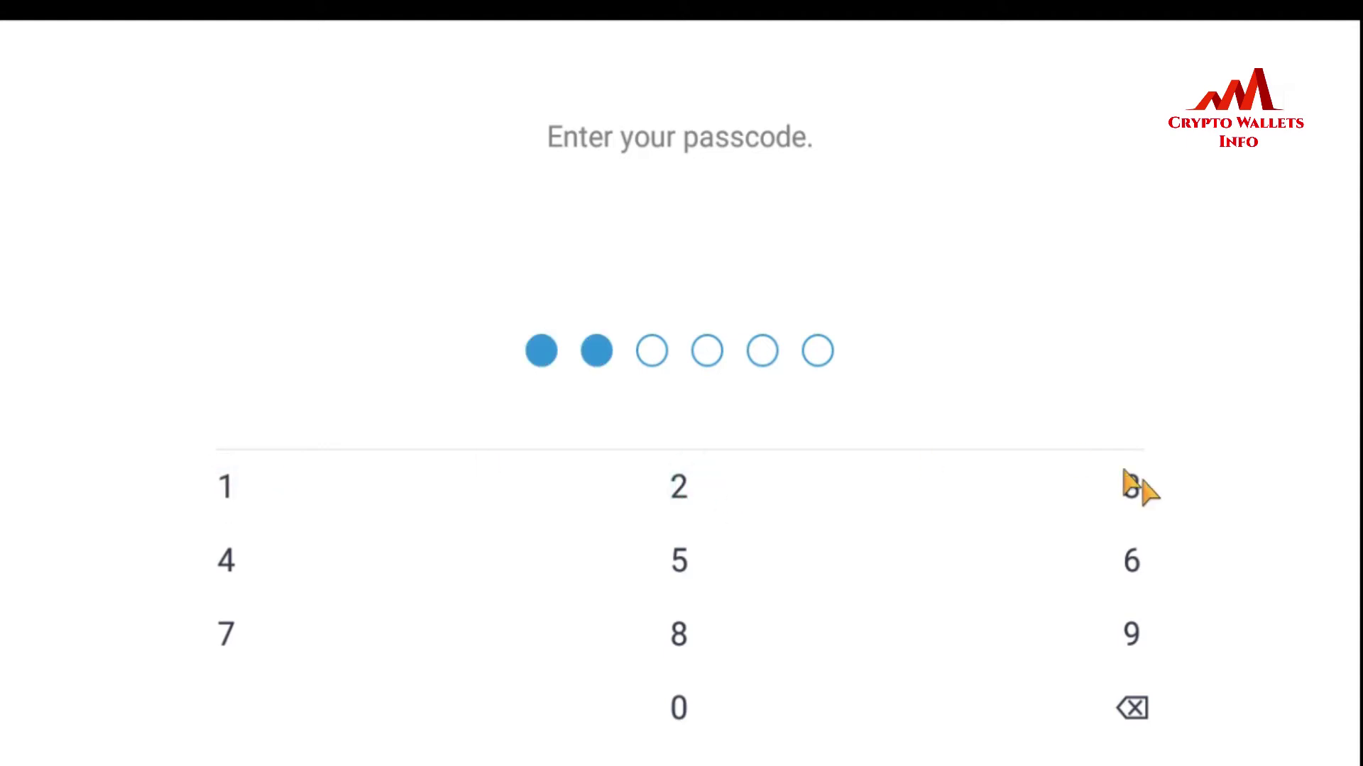
{"action": "left_click", "coordinate": [1148, 500]}
{"action": "left_click", "coordinate": [232, 568]}
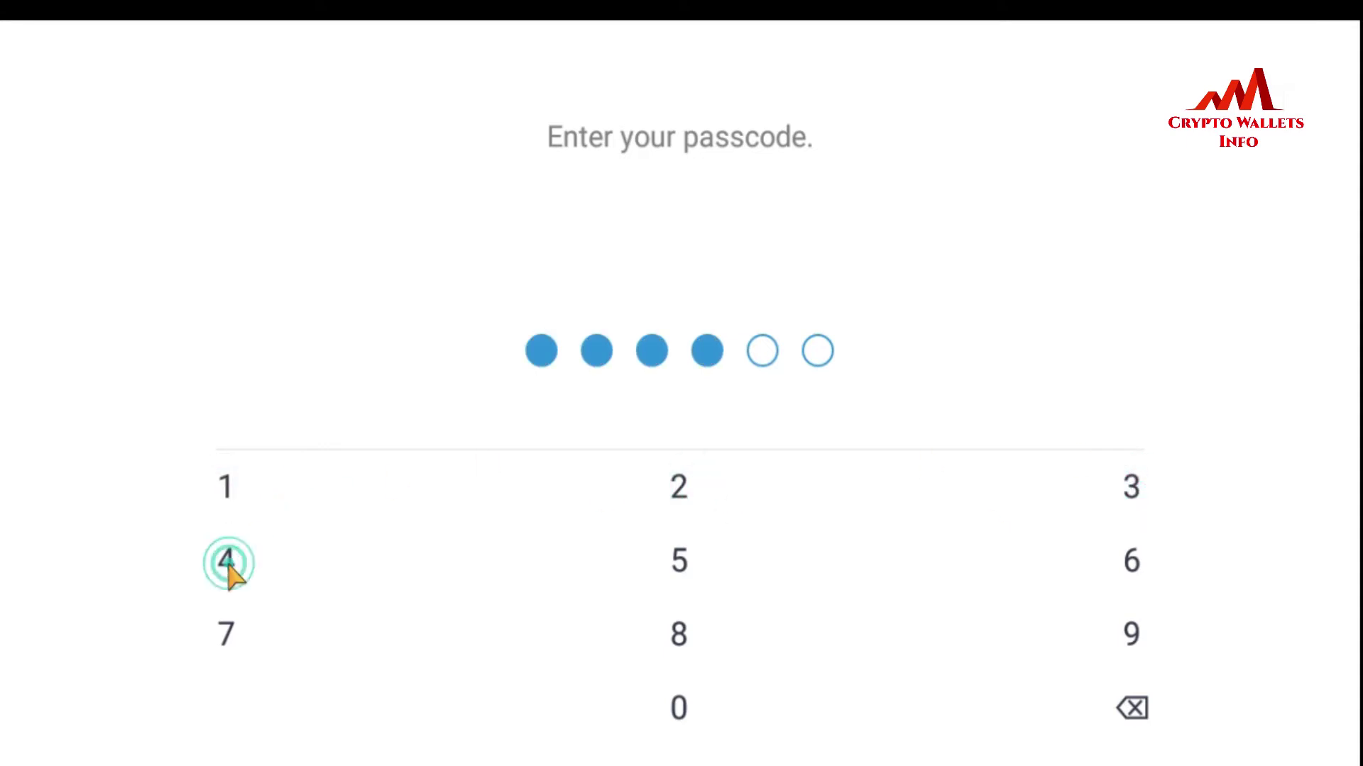
{"action": "left_click", "coordinate": [674, 543]}
{"action": "left_click", "coordinate": [1133, 560]}
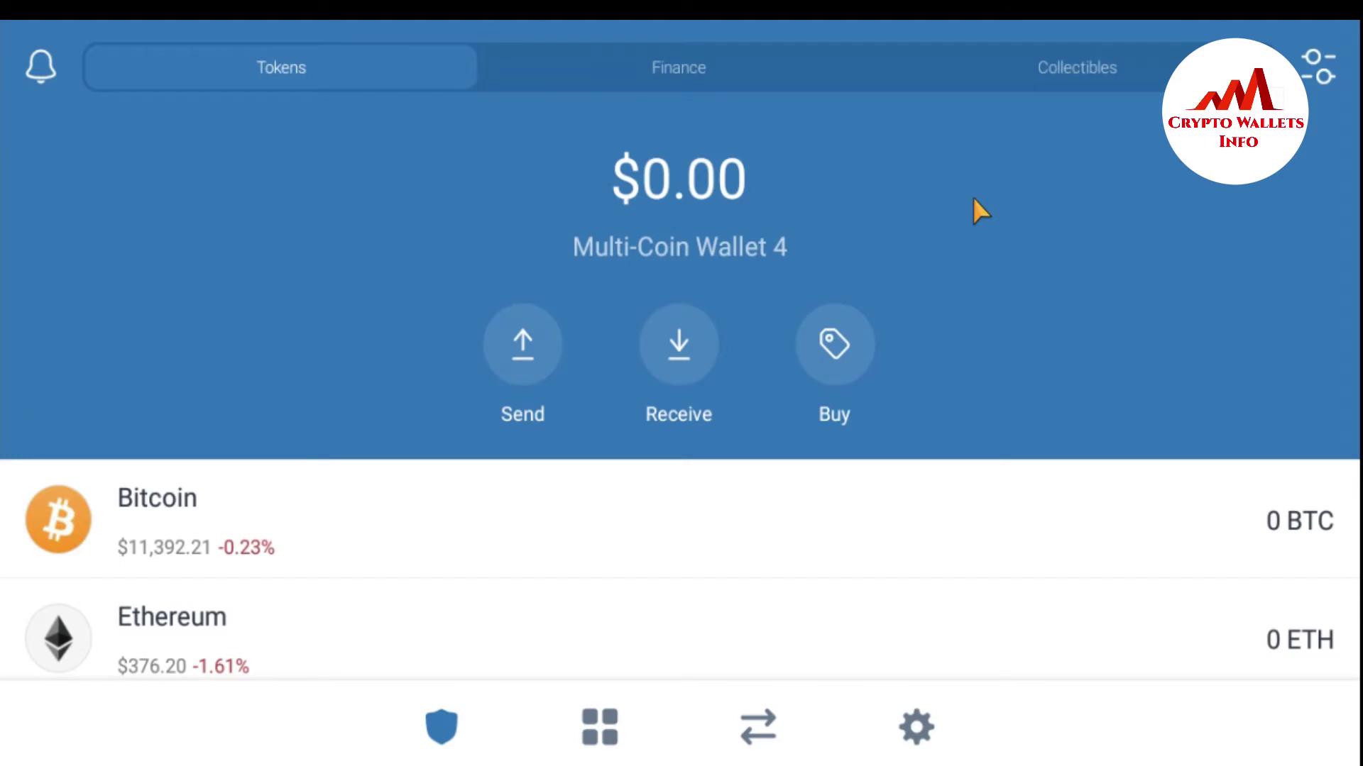
Search the manage-tokens list for SAT, clear the search, and scroll to the list's bottom.
{"action": "left_click", "coordinate": [1322, 71]}
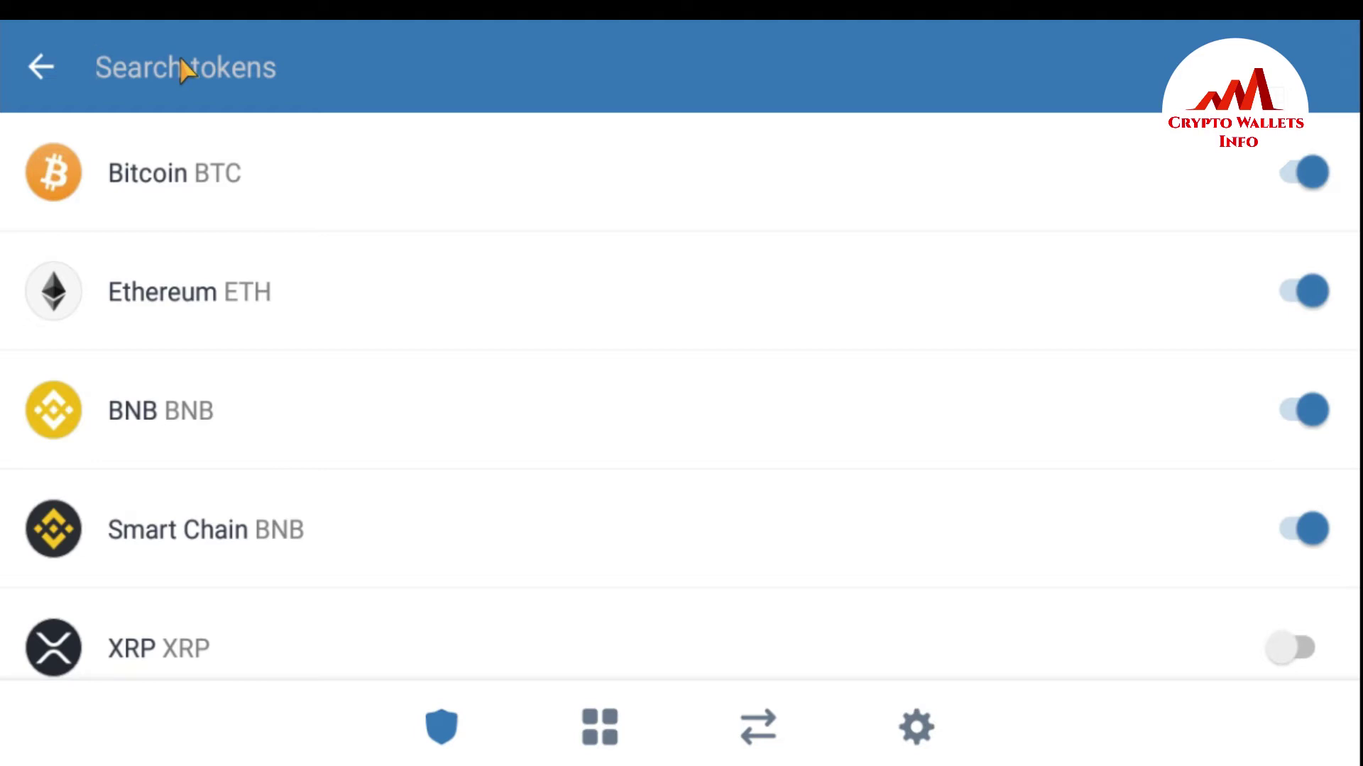
{"action": "type", "text": "SAT"}
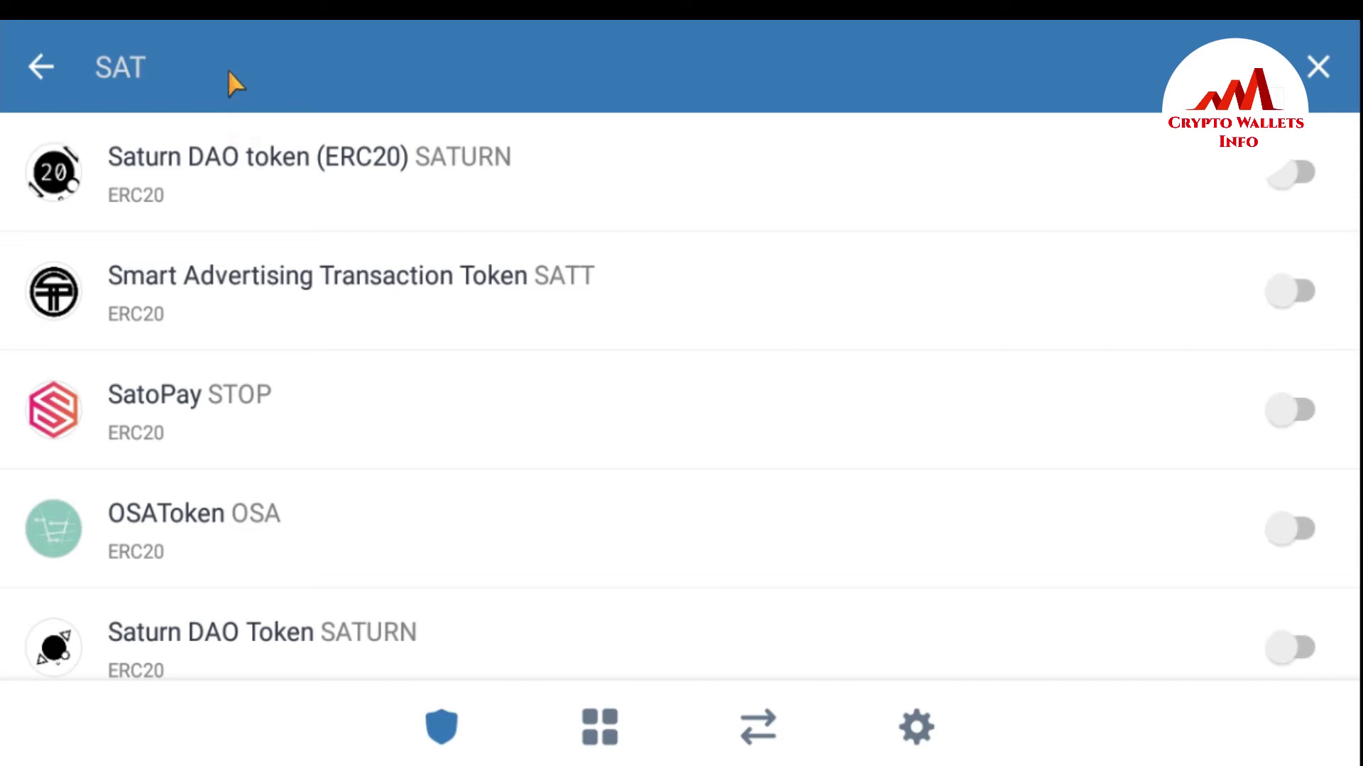
{"action": "key", "text": "BackSpace"}
{"action": "key", "text": "BackSpace"}
{"action": "key", "text": "BackSpace"}
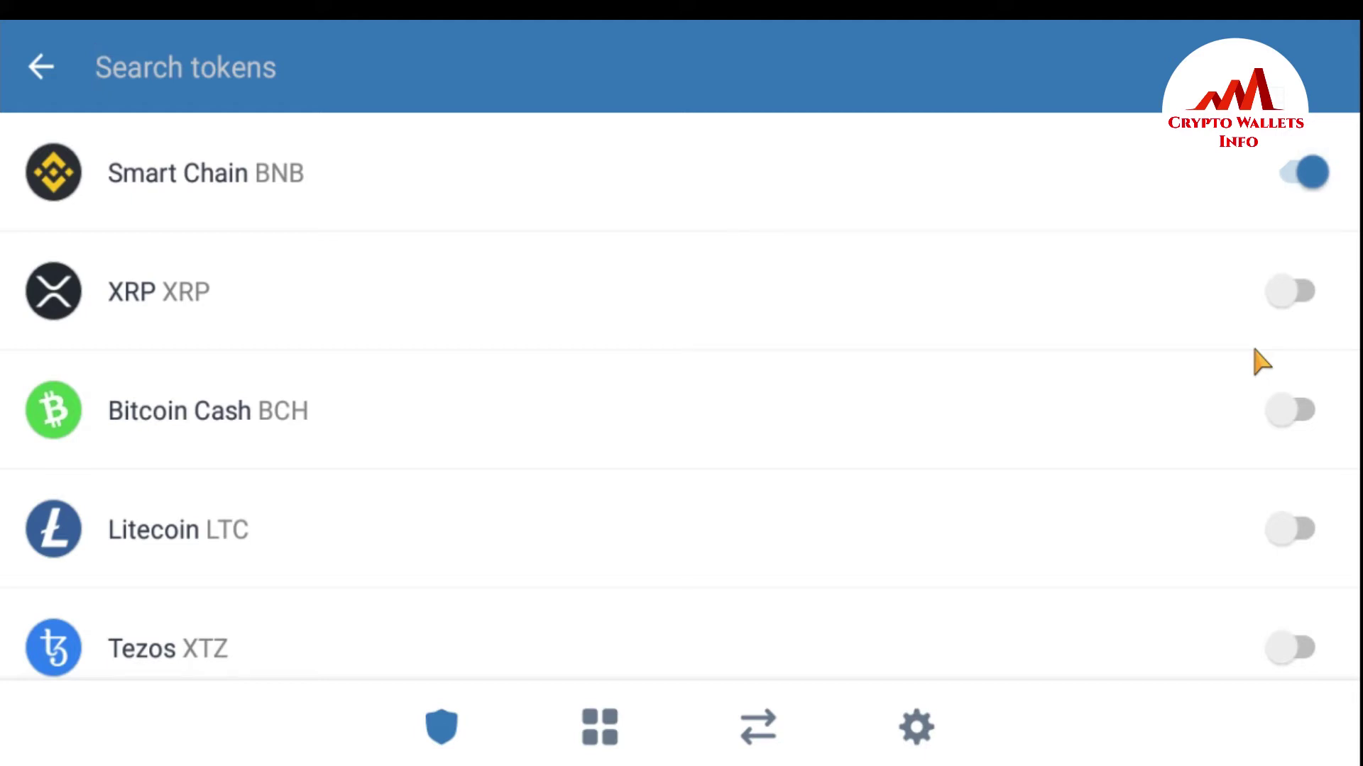
{"action": "scroll", "coordinate": [1135, 335], "scroll_direction": "down", "scroll_amount": 1}
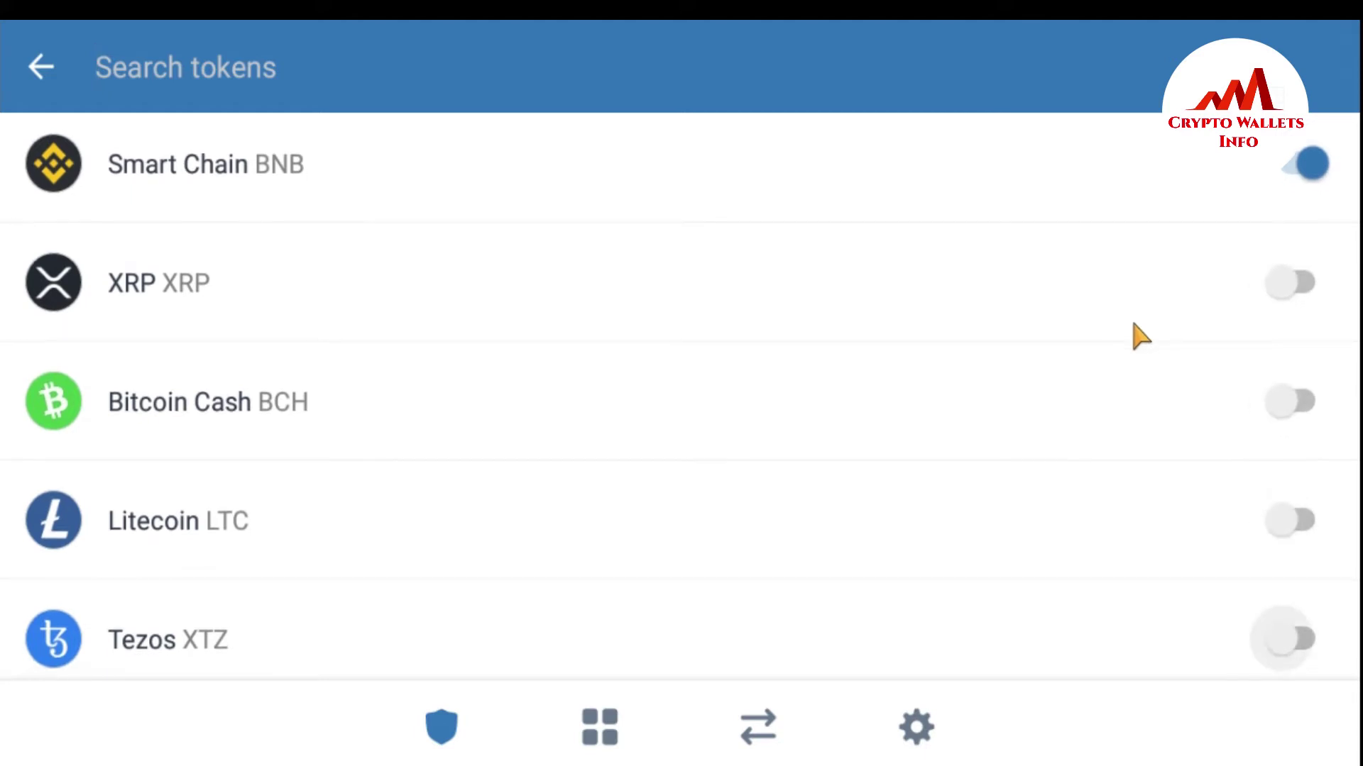
{"action": "scroll", "coordinate": [1135, 335], "scroll_direction": "down", "scroll_amount": 15}
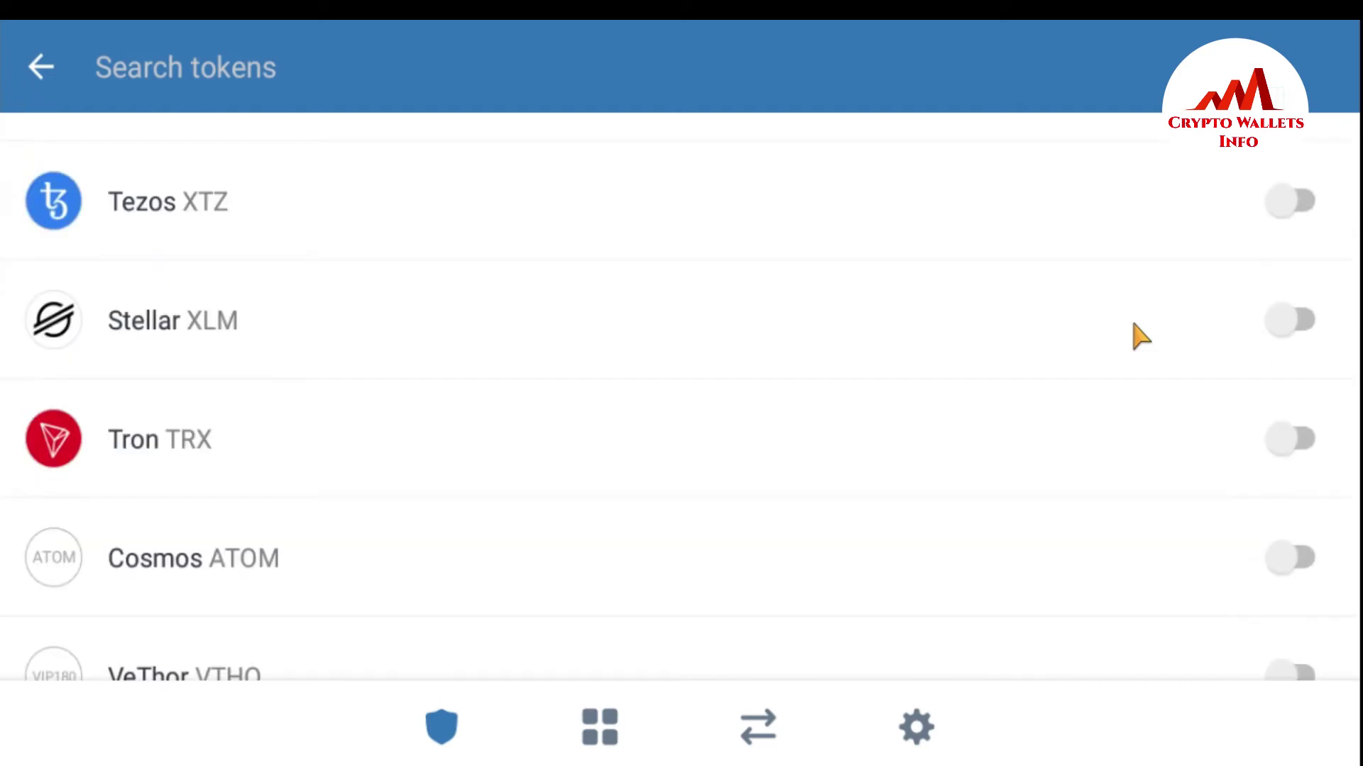
{"action": "scroll", "coordinate": [1136, 335], "scroll_direction": "down", "scroll_amount": 20}
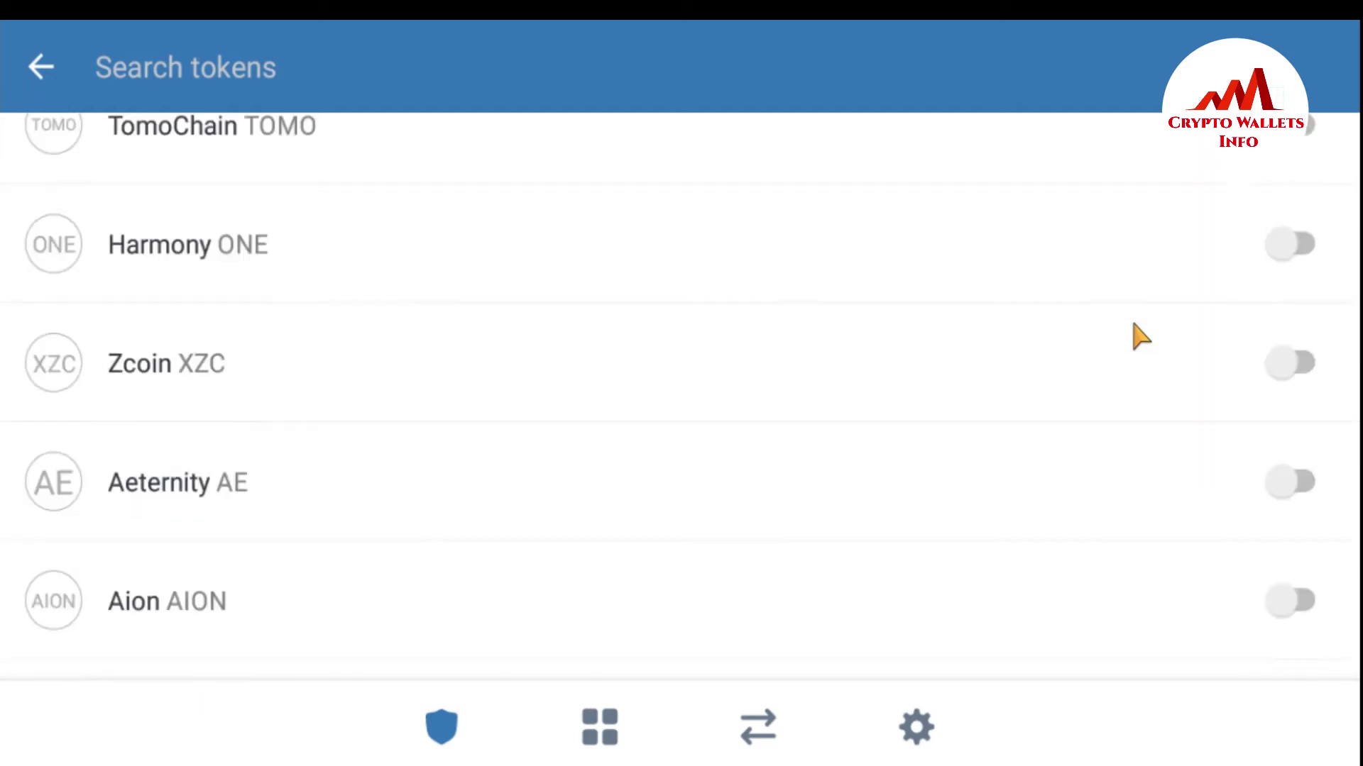
{"action": "scroll", "coordinate": [1135, 335], "scroll_direction": "down", "scroll_amount": 4}
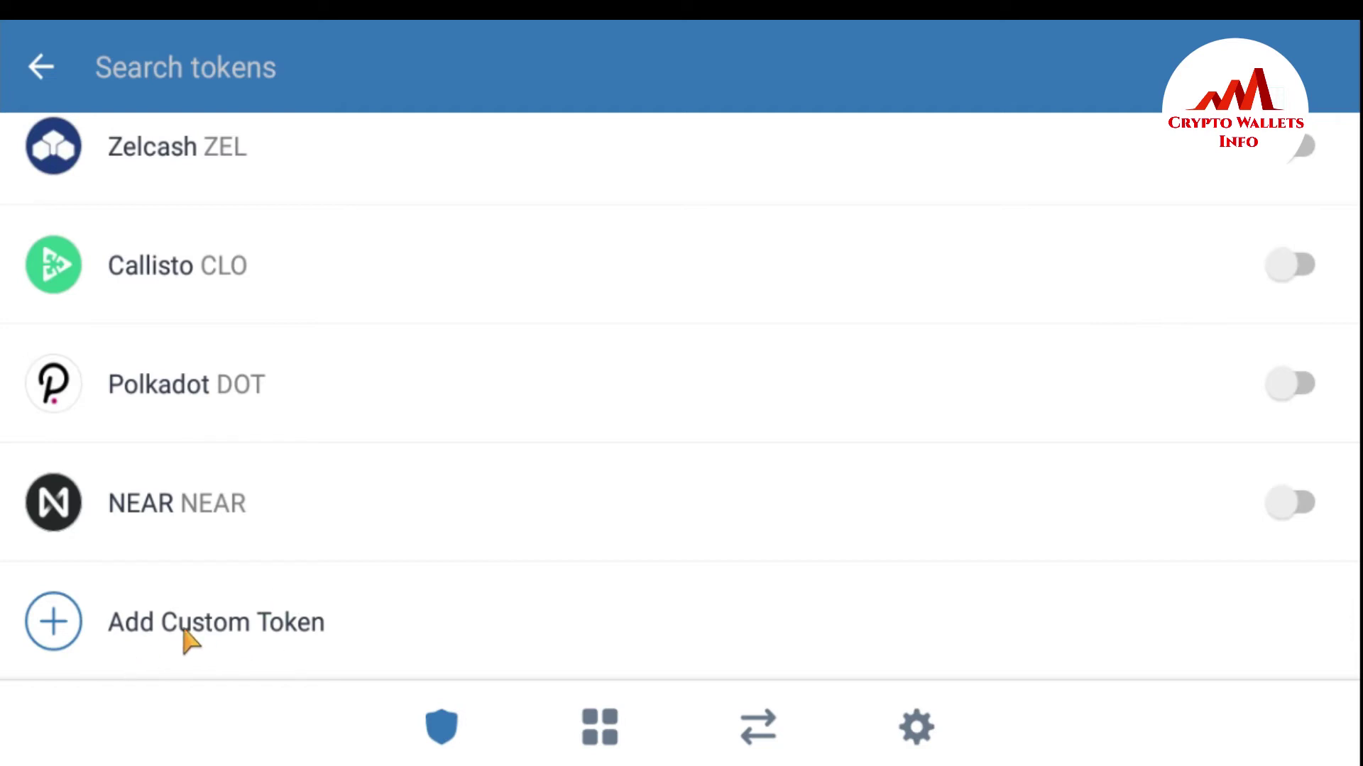
Open the Add Custom Token form for Ethereum.
{"action": "left_click", "coordinate": [217, 629]}
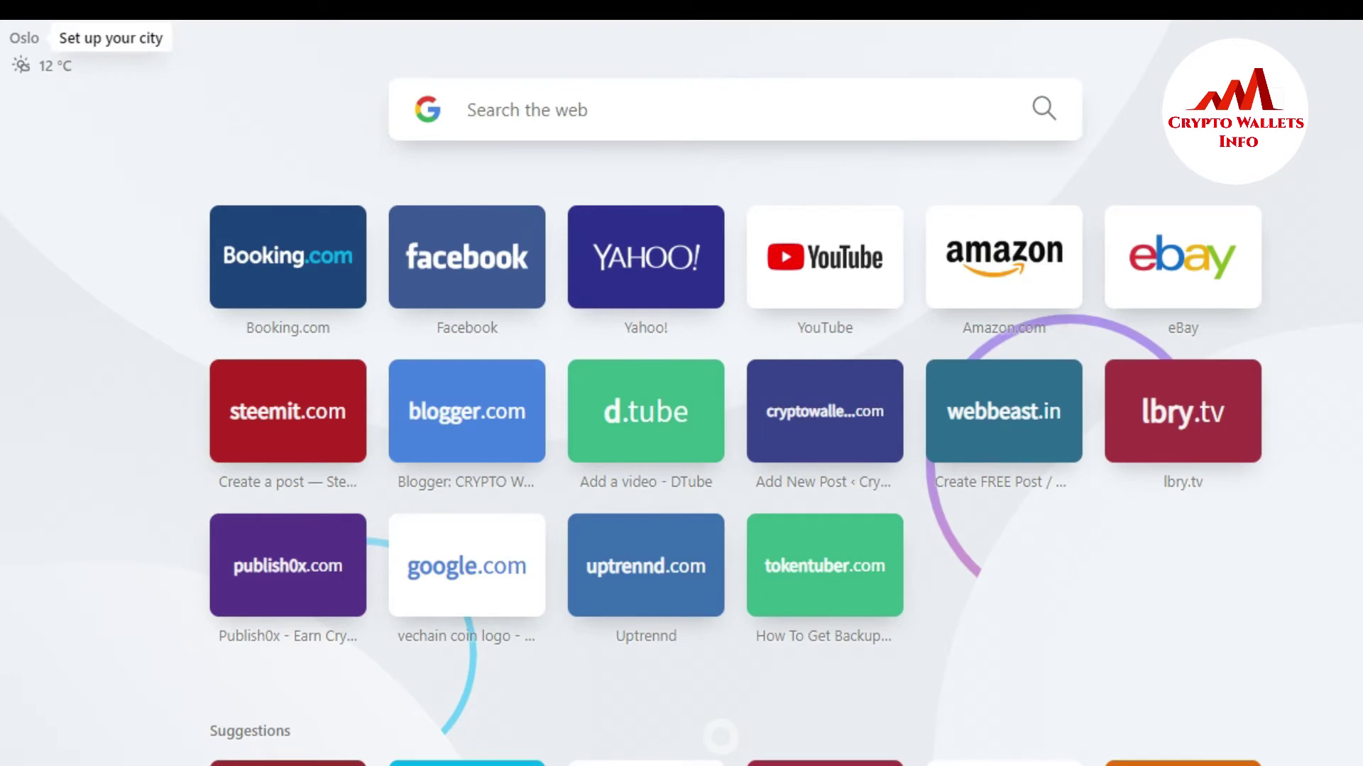
Search Google for 'coingecko' and open the CoinGecko result.
{"action": "type", "text": "goo"}
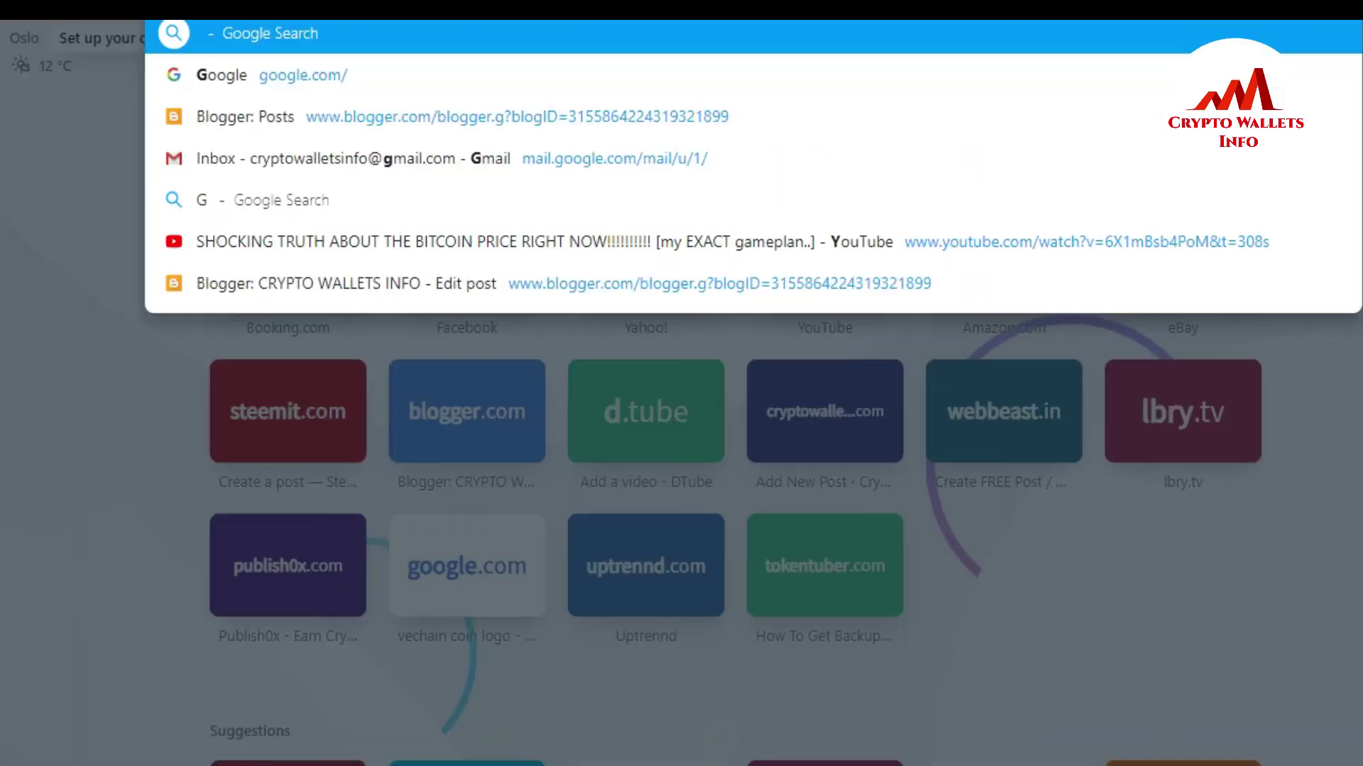
{"action": "key", "text": "Return"}
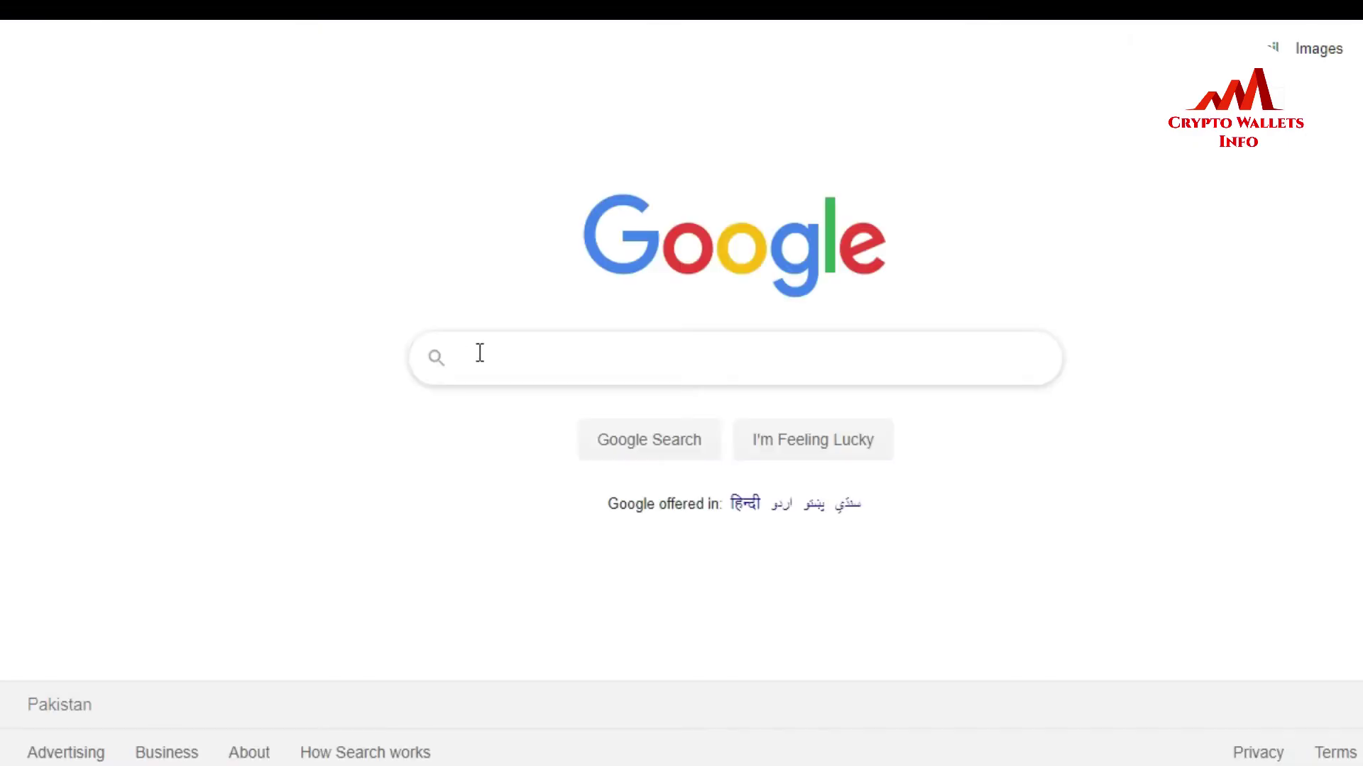
{"action": "type", "text": "coinga"}
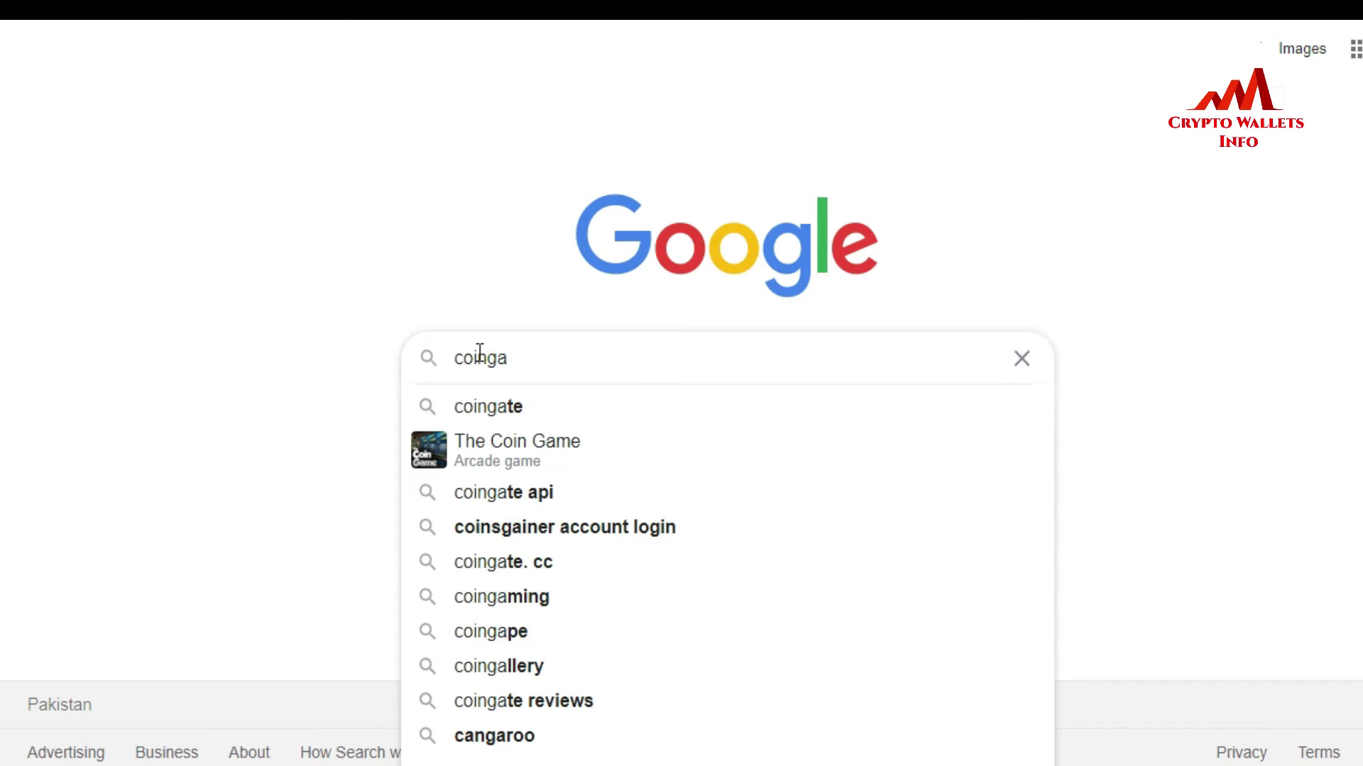
{"action": "key", "text": "BackSpace"}
{"action": "type", "text": "ecko"}
{"action": "key", "text": "Return"}
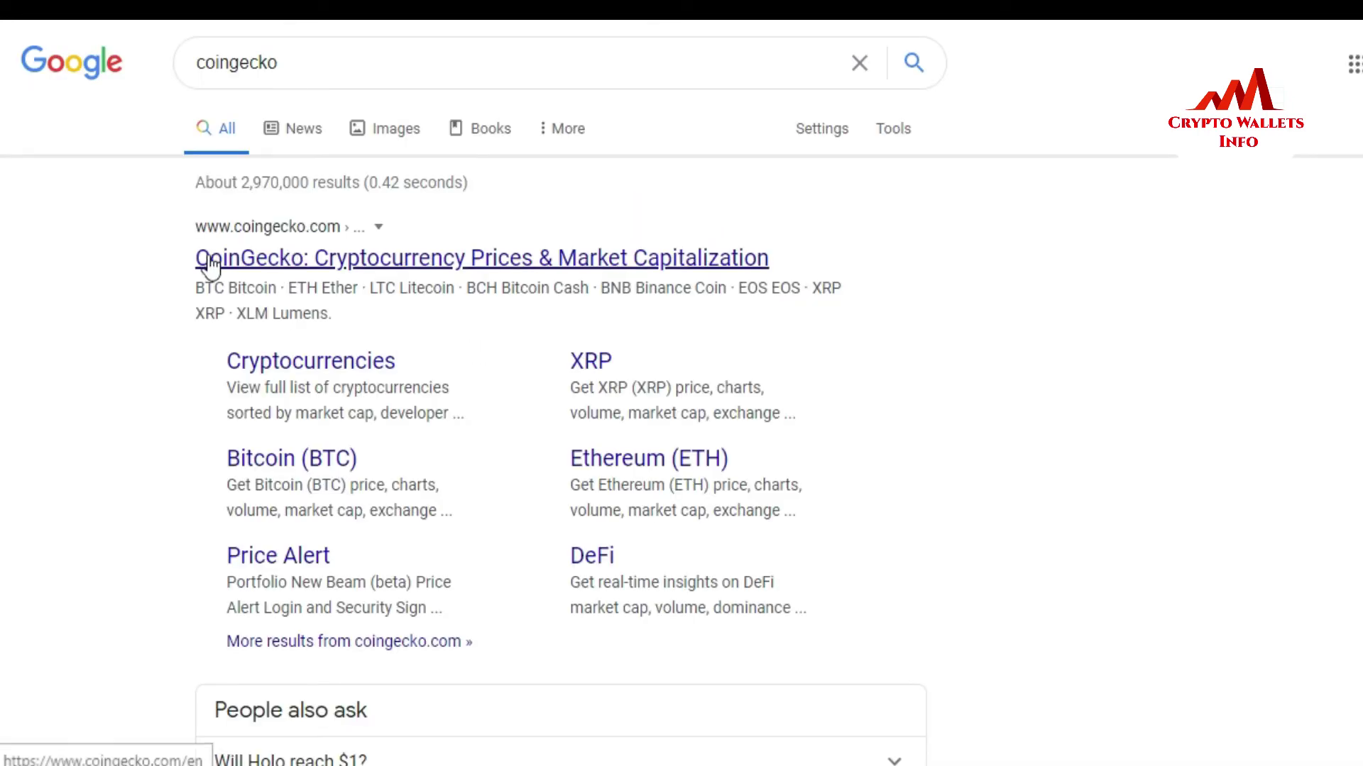
{"action": "left_click", "coordinate": [333, 267]}
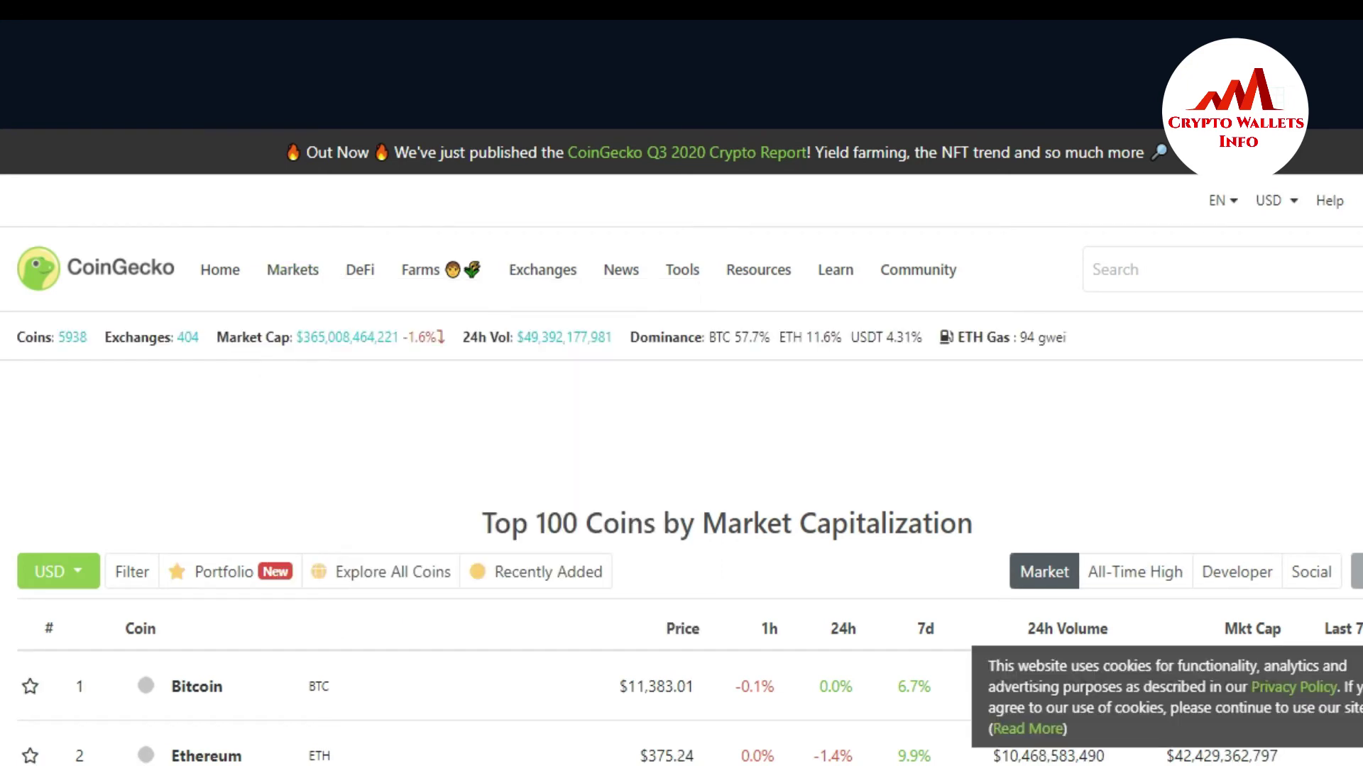
Search CoinGecko for SAT and open the Social Activity Token coin page's info rows.
{"action": "scroll", "coordinate": [995, 372], "scroll_direction": "down", "scroll_amount": 6}
{"action": "scroll", "coordinate": [681, 383], "scroll_direction": "down", "scroll_amount": 3}
{"action": "scroll", "coordinate": [681, 384], "scroll_direction": "up", "scroll_amount": 8}
{"action": "scroll", "coordinate": [681, 383], "scroll_direction": "down", "scroll_amount": 3}
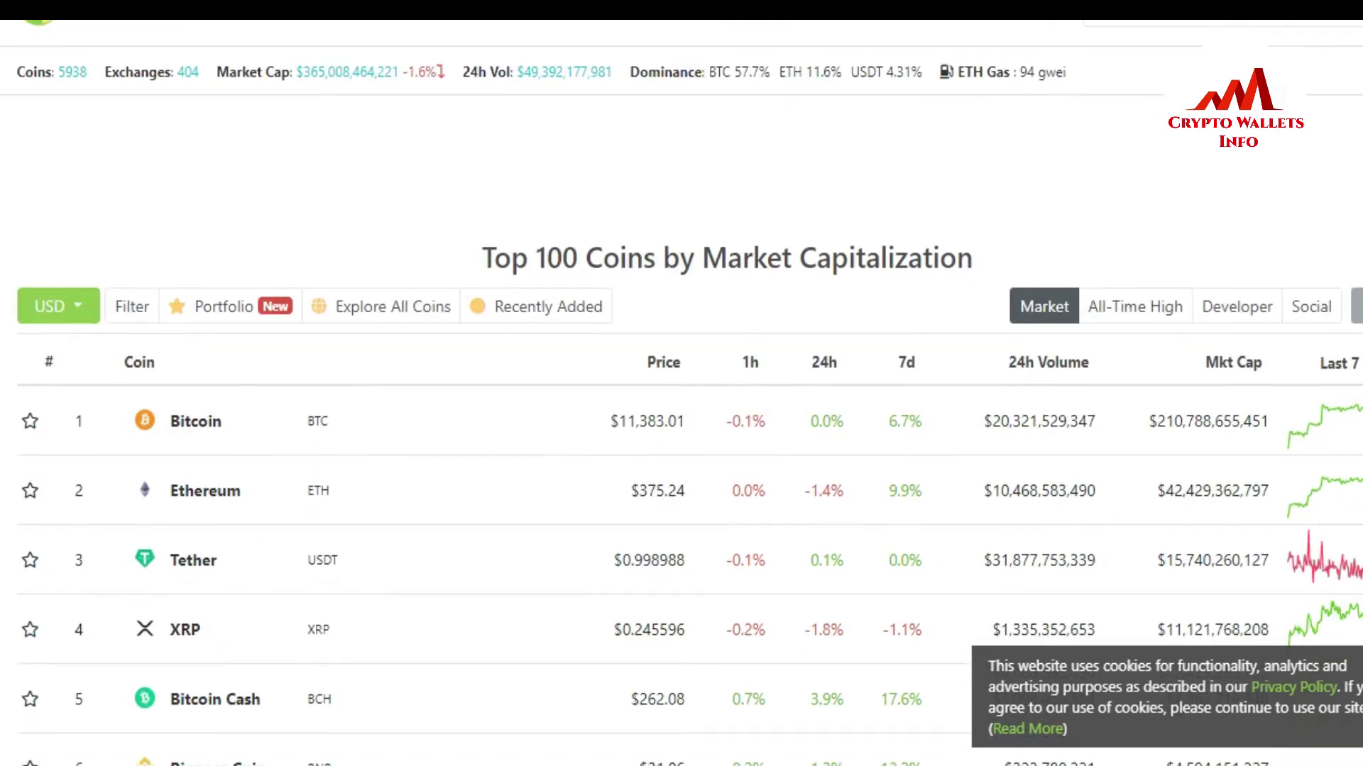
{"action": "scroll", "coordinate": [682, 383], "scroll_direction": "up", "scroll_amount": 3}
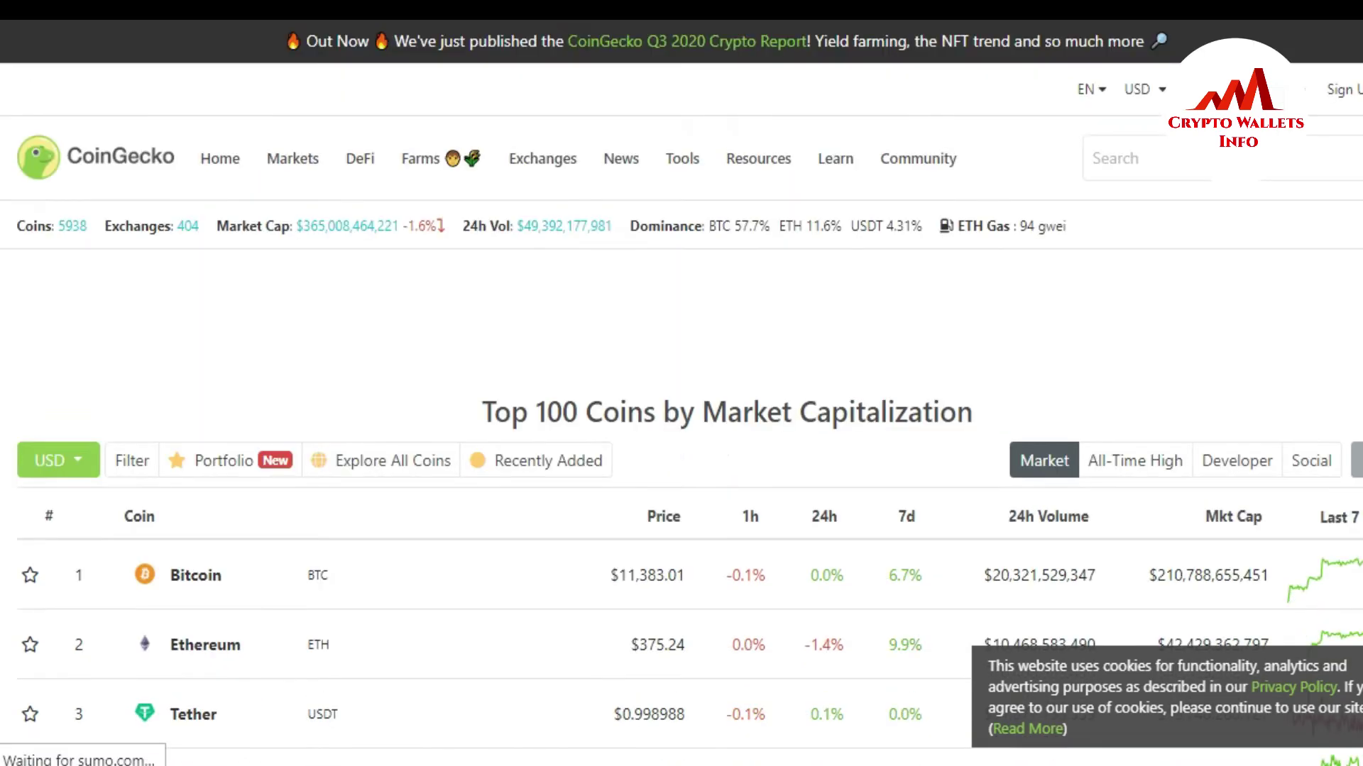
{"action": "scroll", "coordinate": [682, 384], "scroll_direction": "down", "scroll_amount": 1}
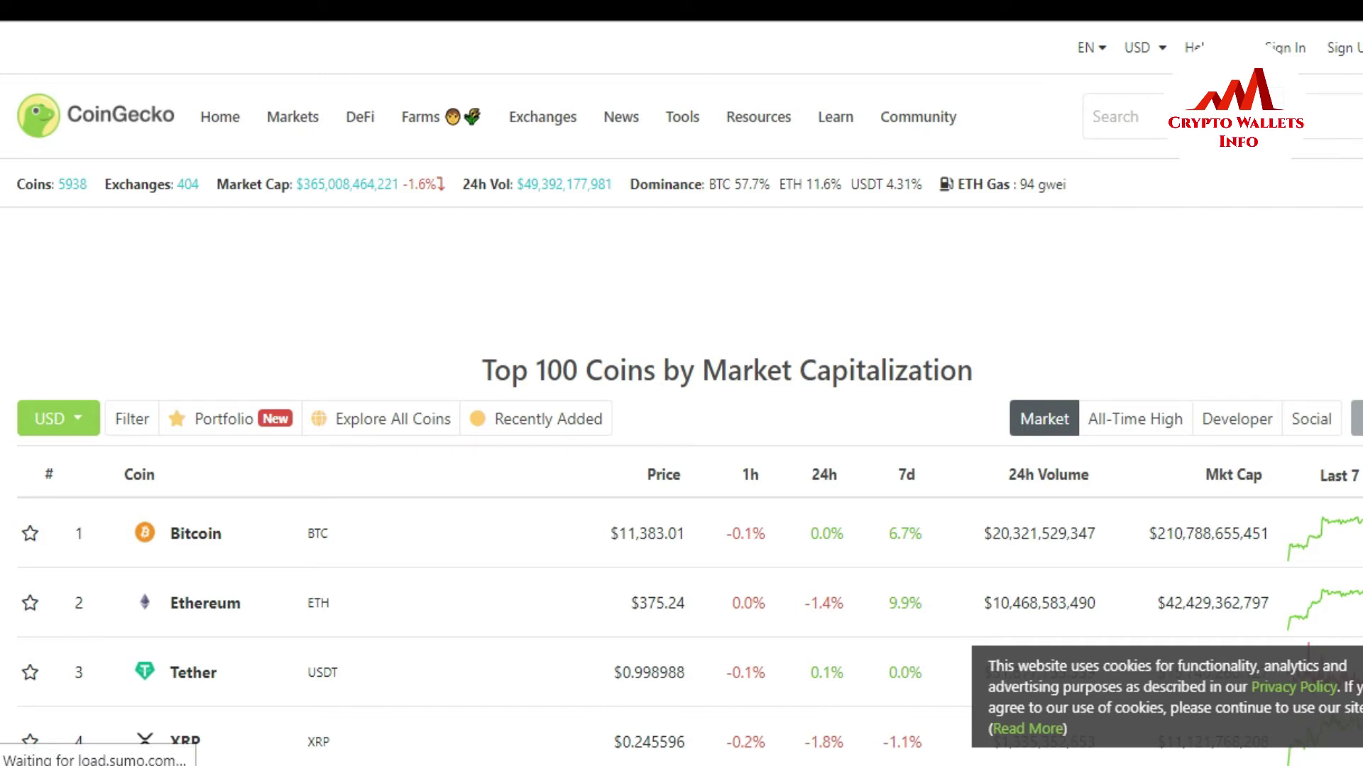
{"action": "left_click", "coordinate": [1118, 117]}
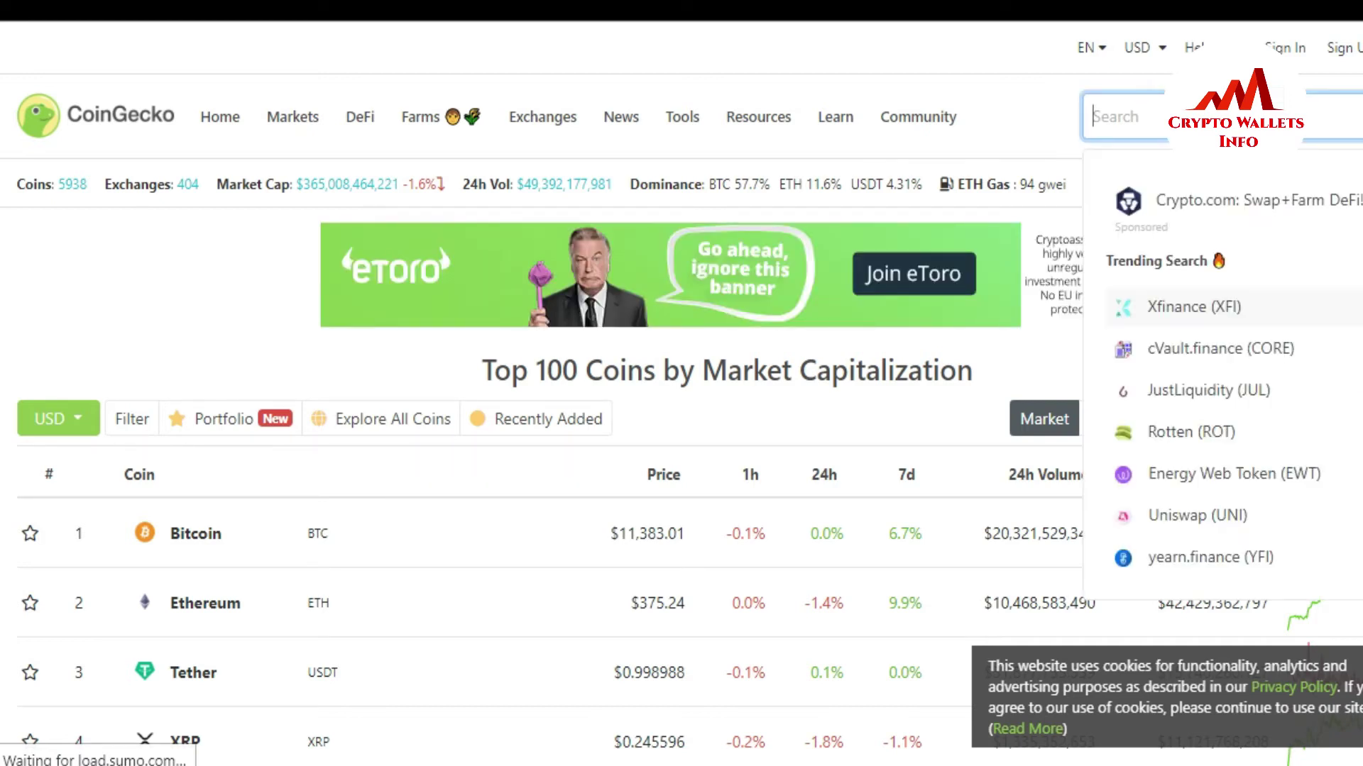
{"action": "type", "text": "SAT"}
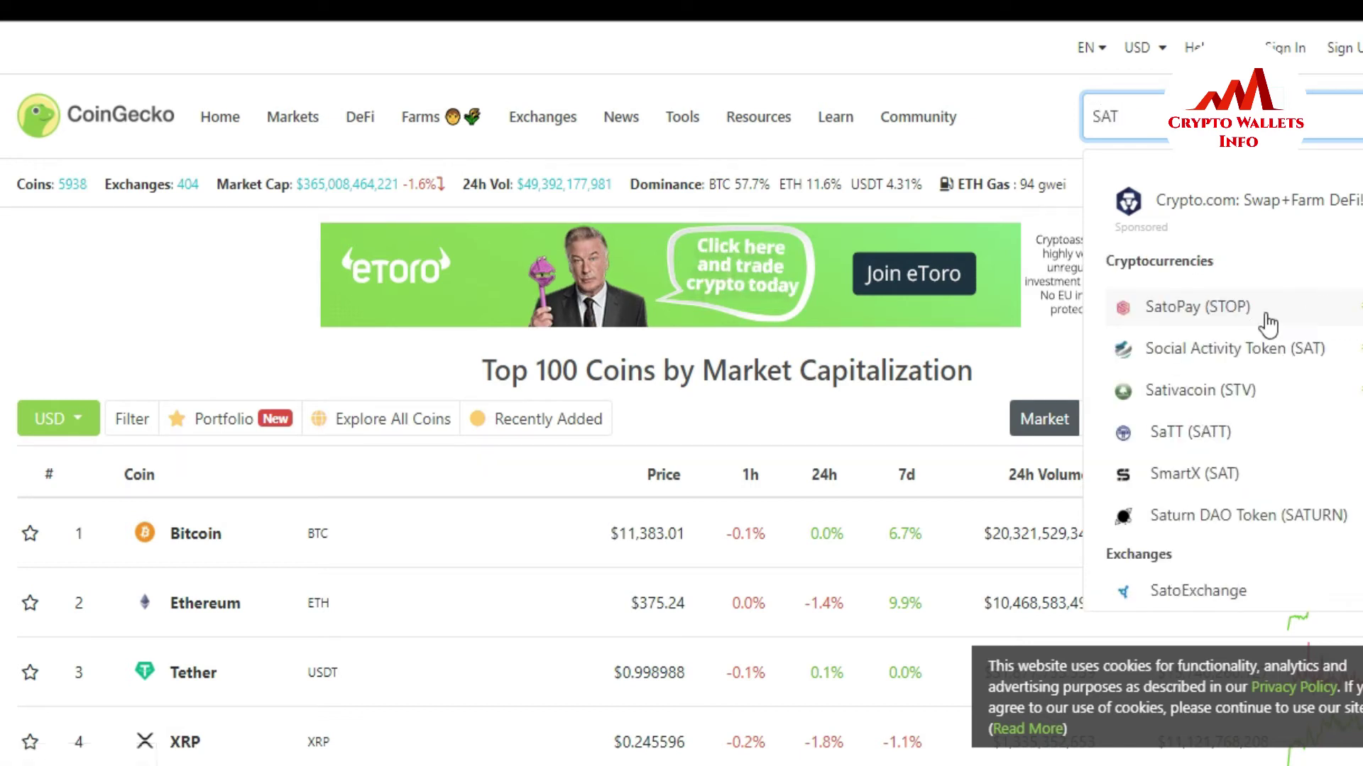
{"action": "left_click", "coordinate": [1176, 359]}
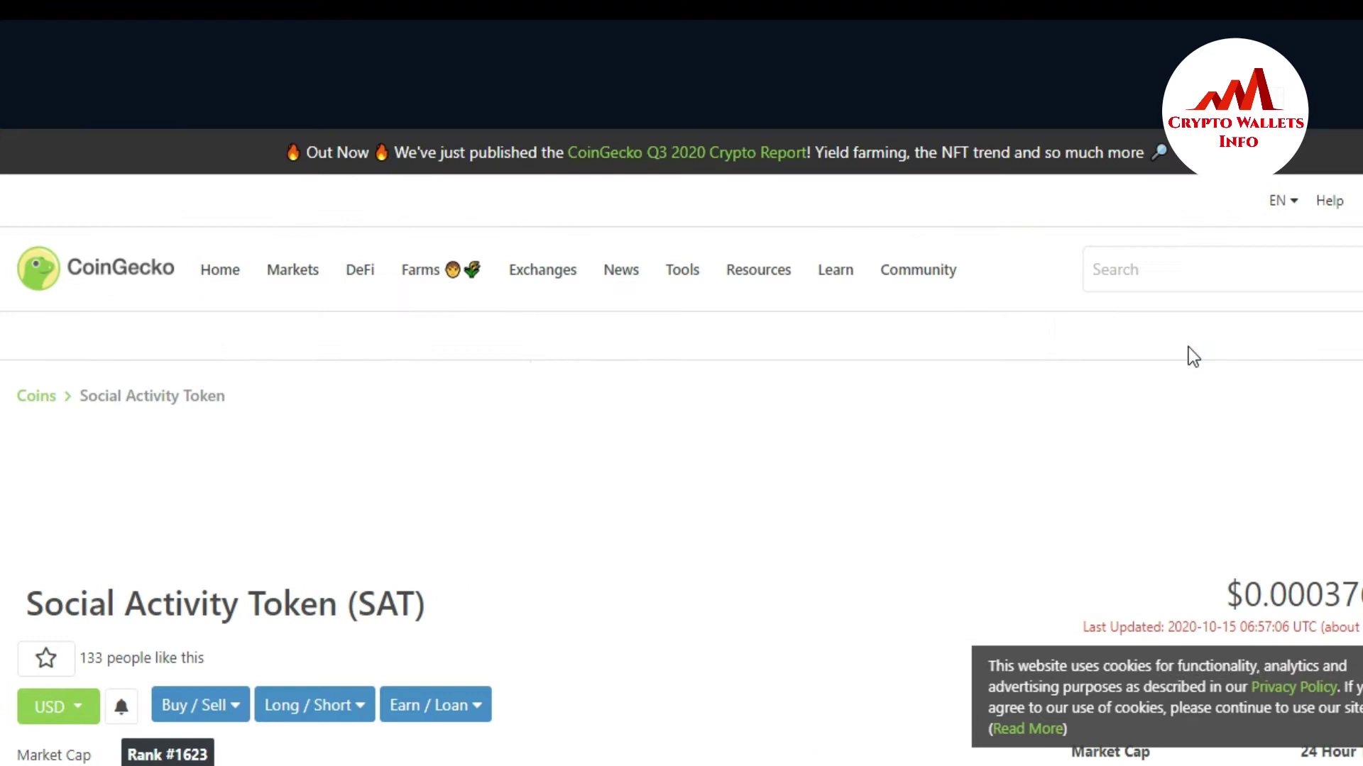
{"action": "left_click", "coordinate": [1188, 348]}
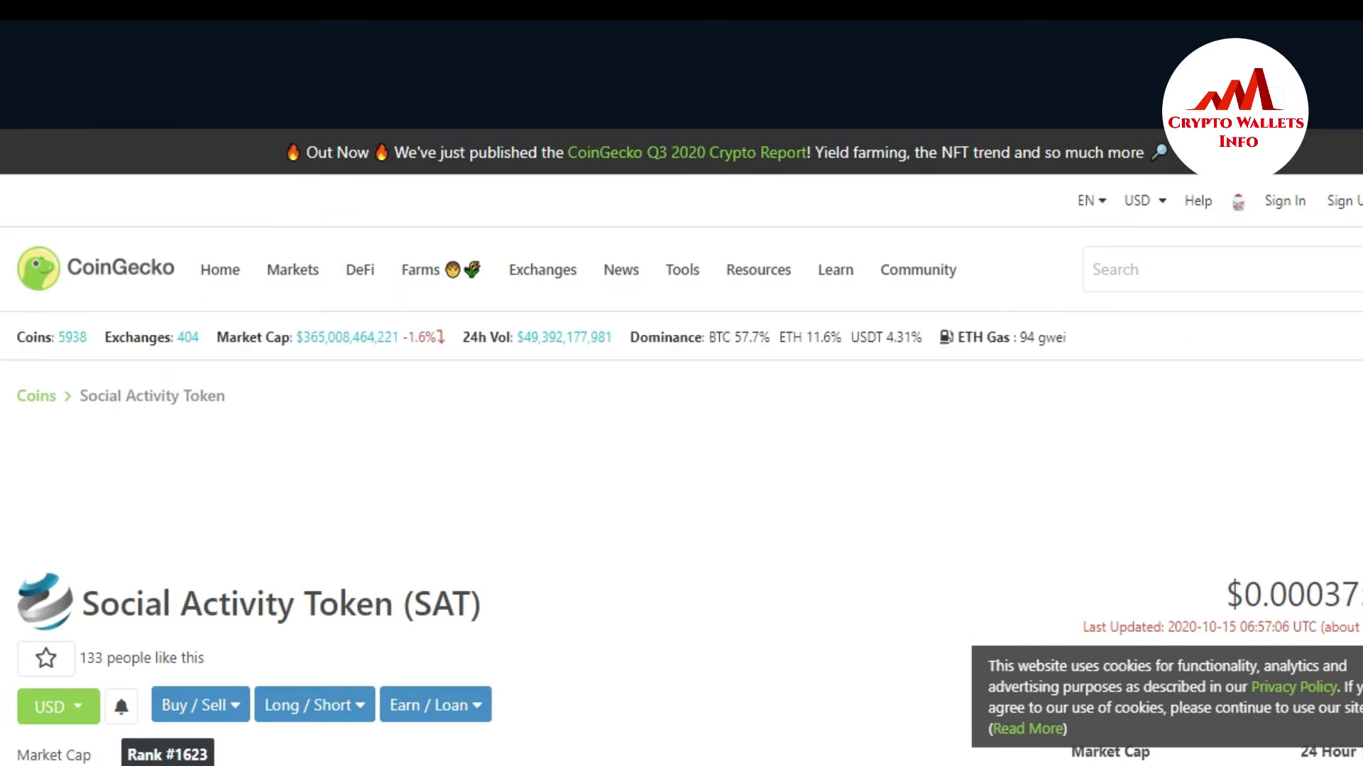
{"action": "scroll", "coordinate": [681, 397], "scroll_direction": "down", "scroll_amount": 7}
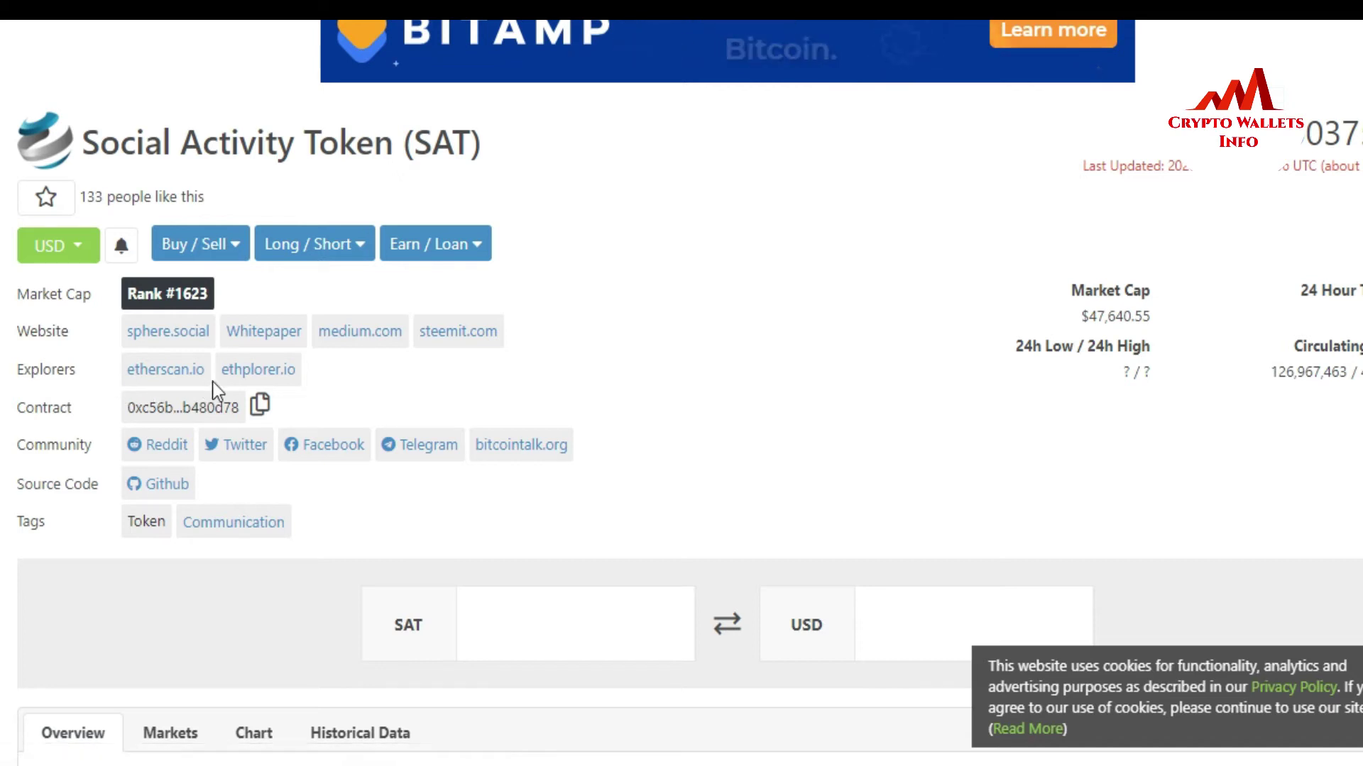
Open SAT's etherscan.io page showing its contract address and 8 decimals.
{"action": "left_click", "coordinate": [170, 372]}
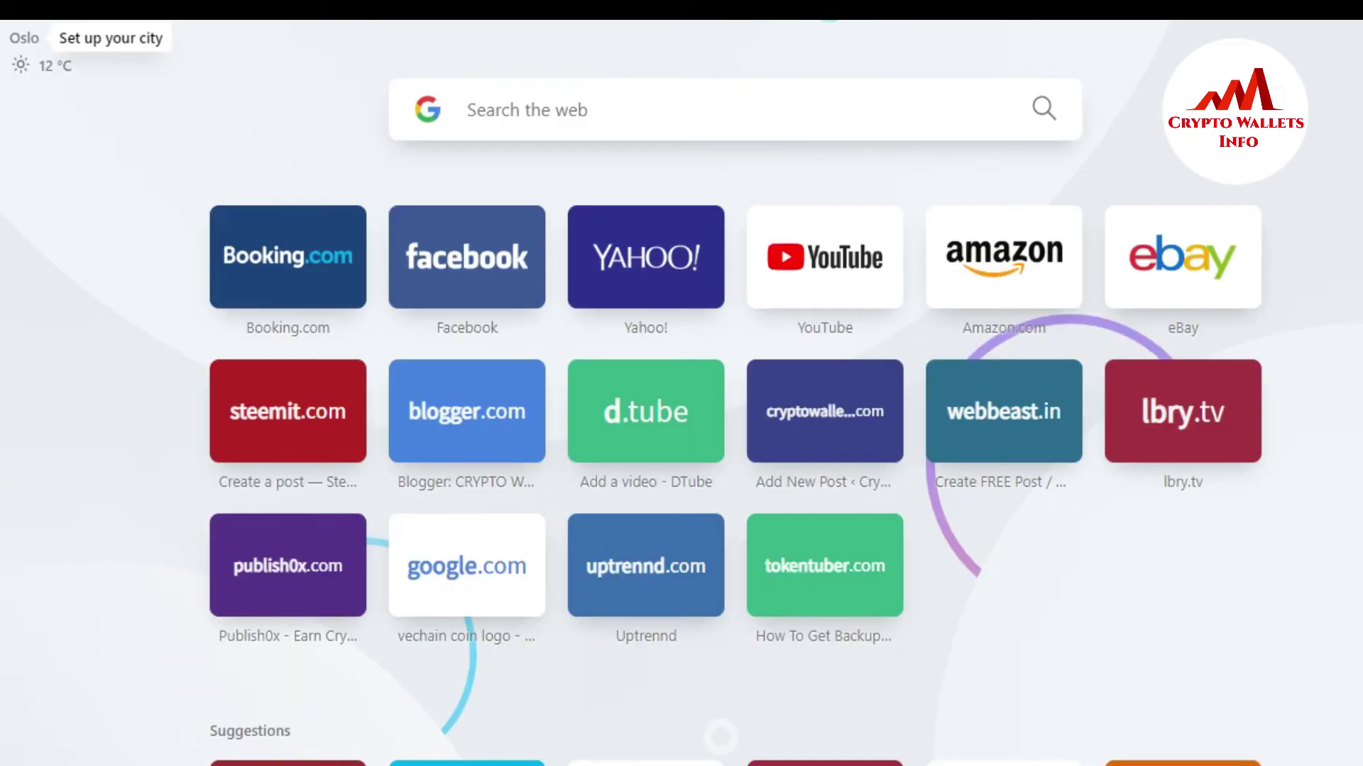
Go to CoinMarketCap and search for 'Social act'.
{"action": "type", "text": "coinmarketcap.com/"}
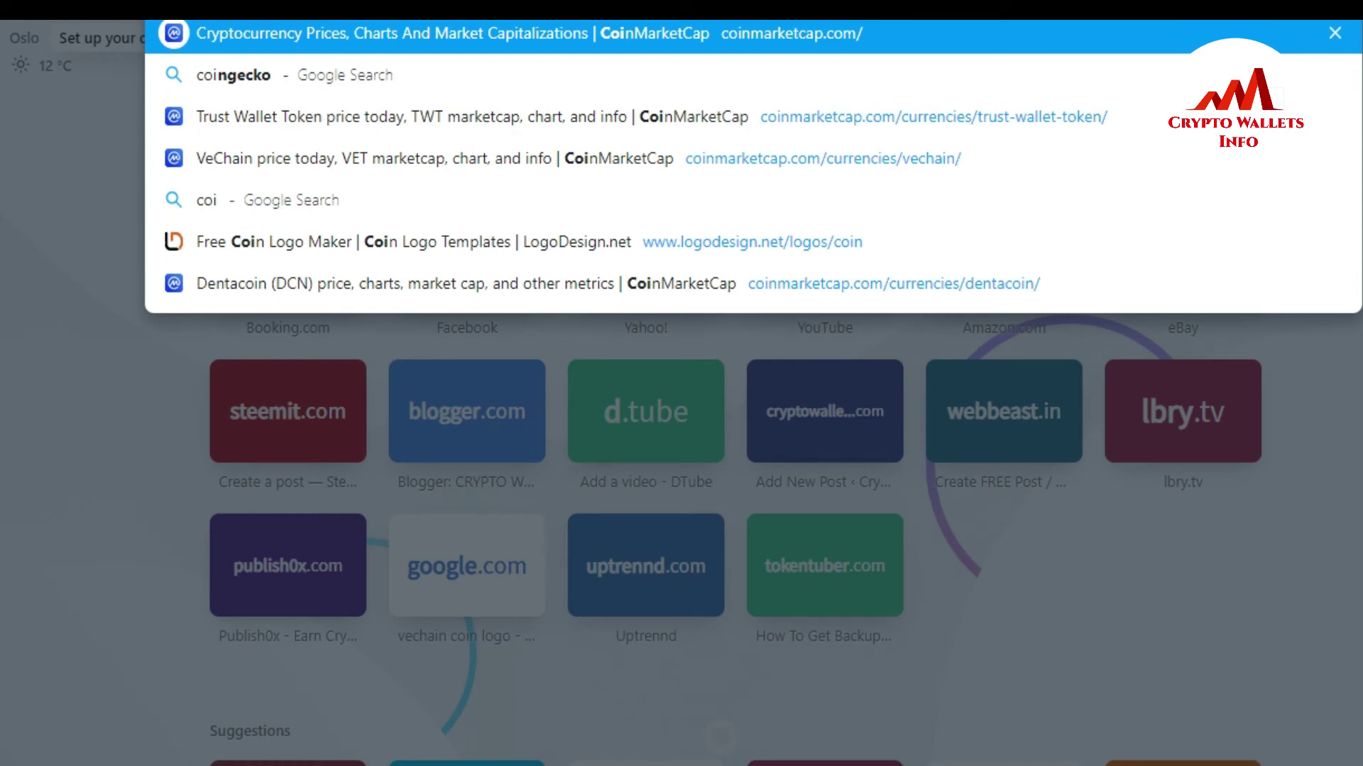
{"action": "key", "text": "Return"}
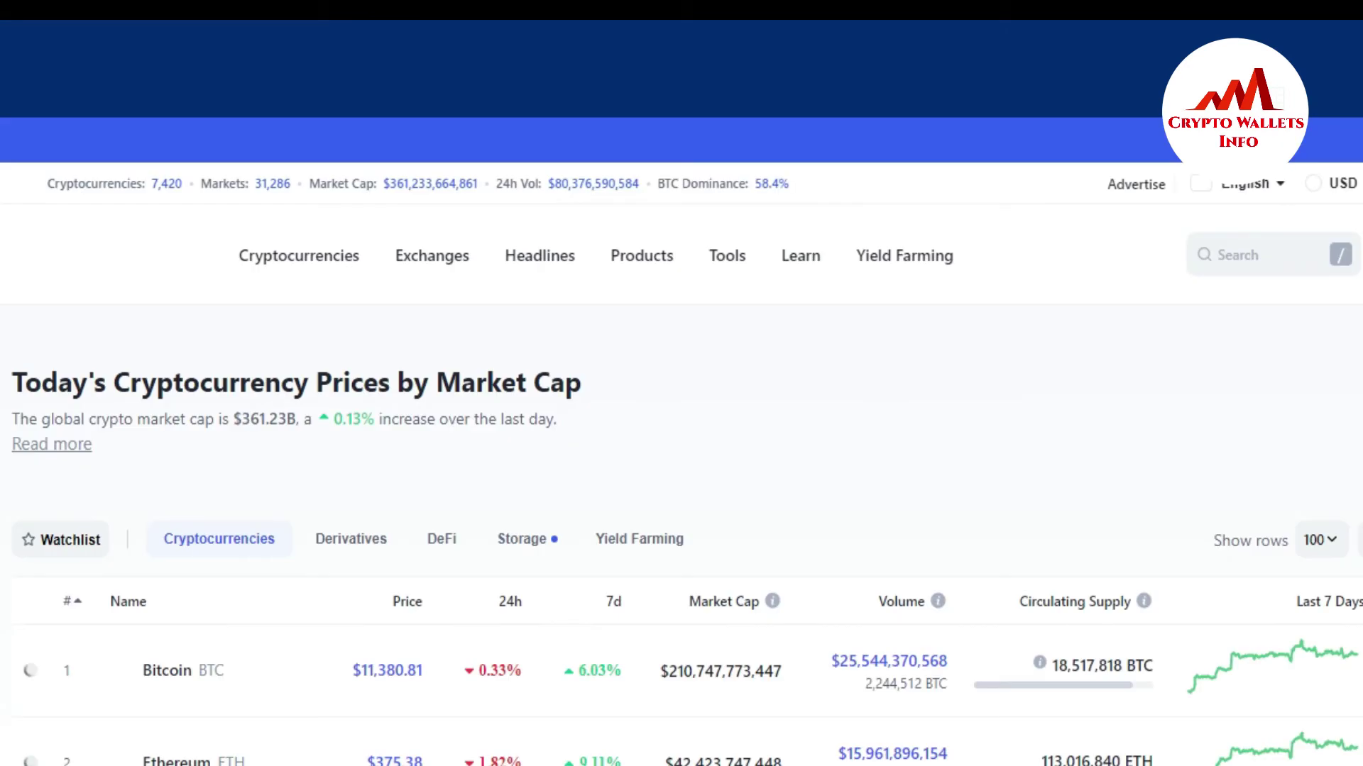
{"action": "left_click", "coordinate": [1241, 262]}
{"action": "type", "text": "S"}
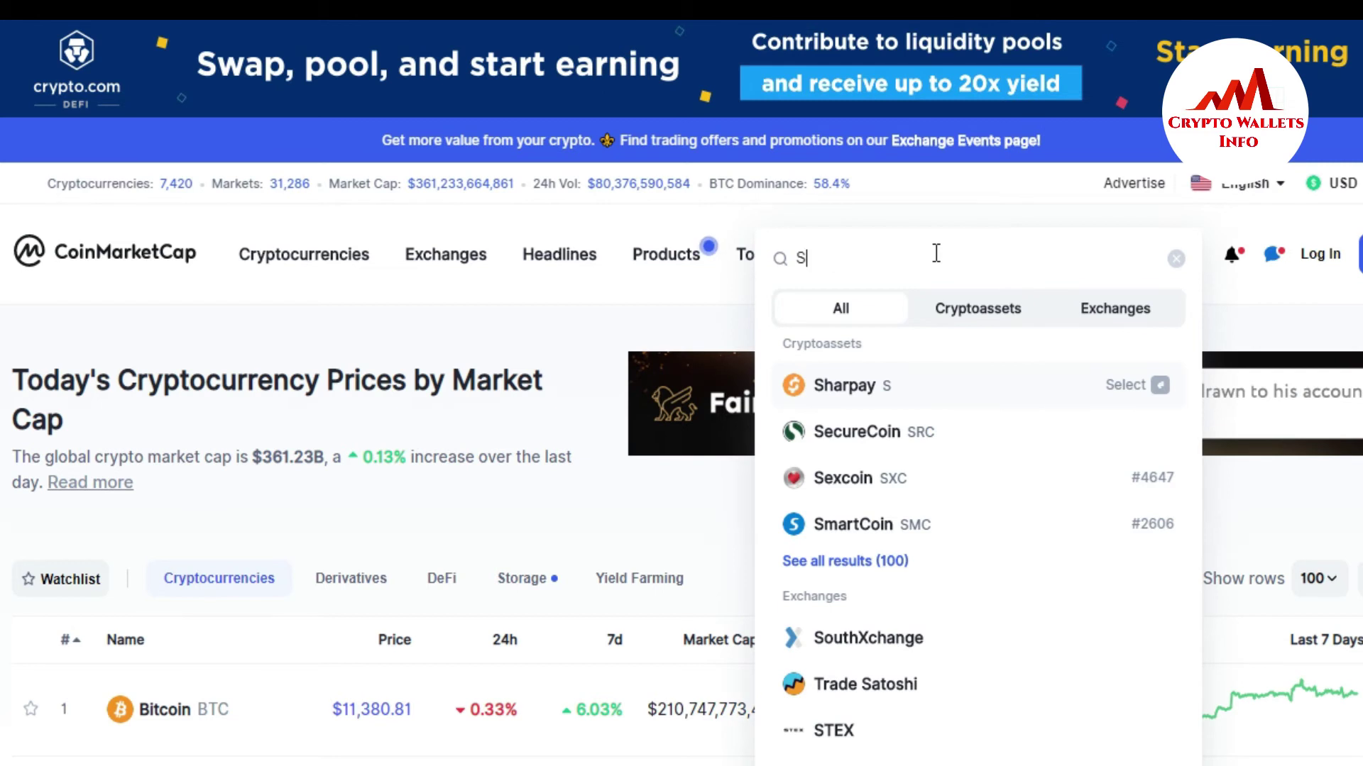
{"action": "key", "text": "BackSpace"}
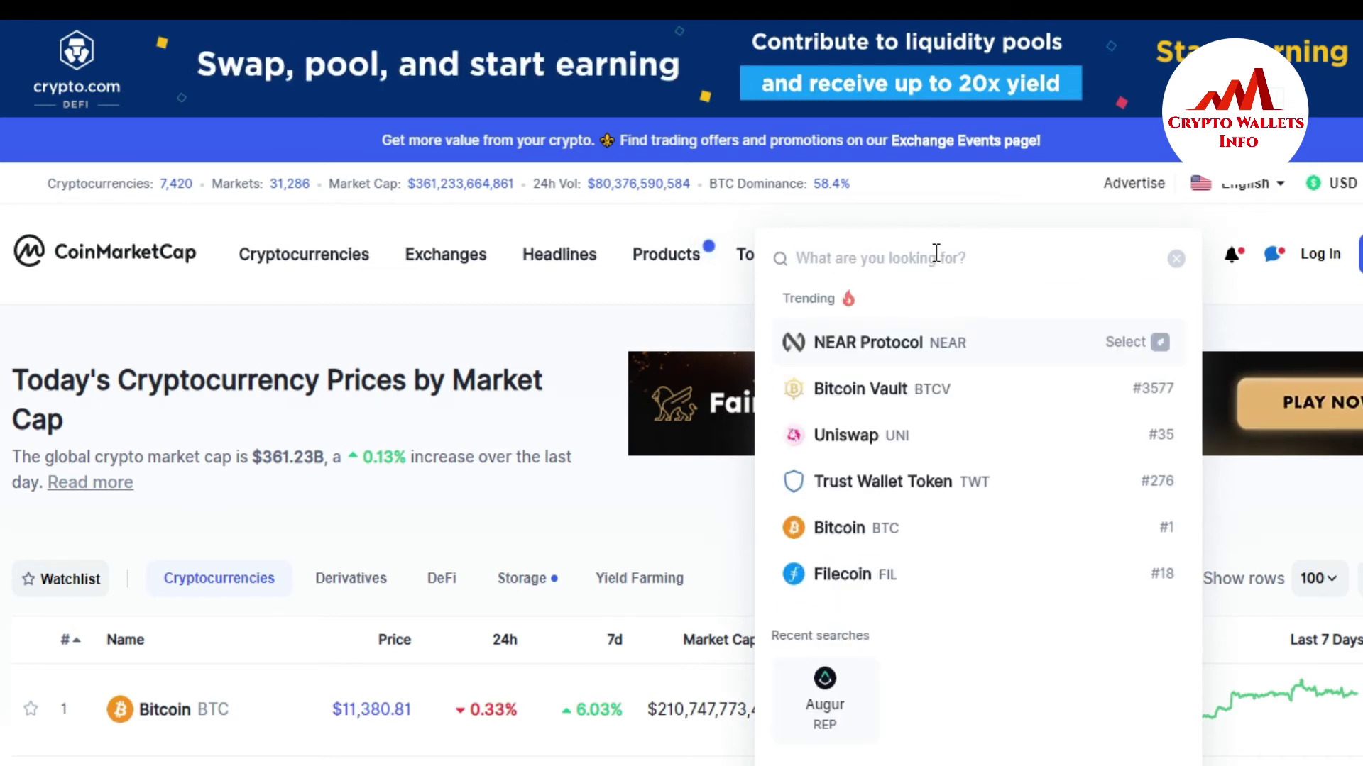
{"action": "type", "text": "S"}
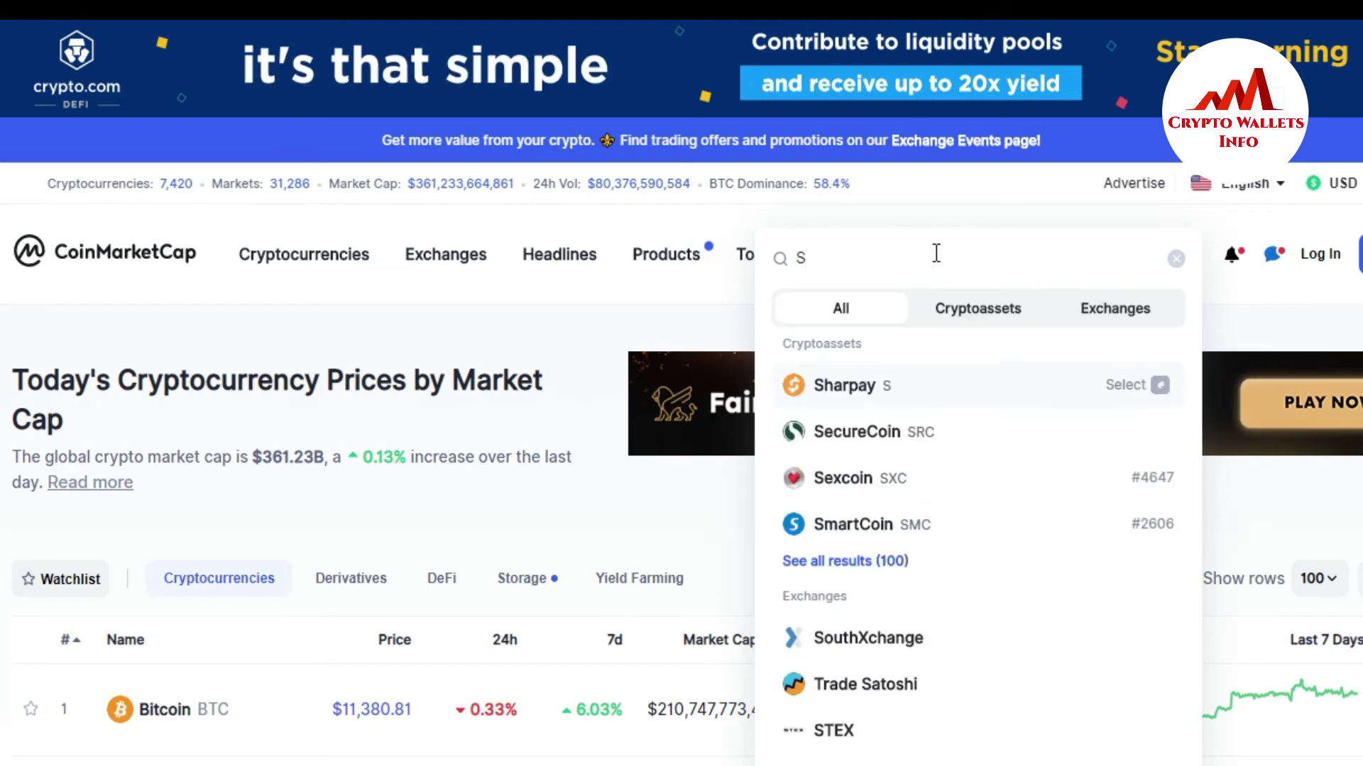
{"action": "type", "text": "oc"}
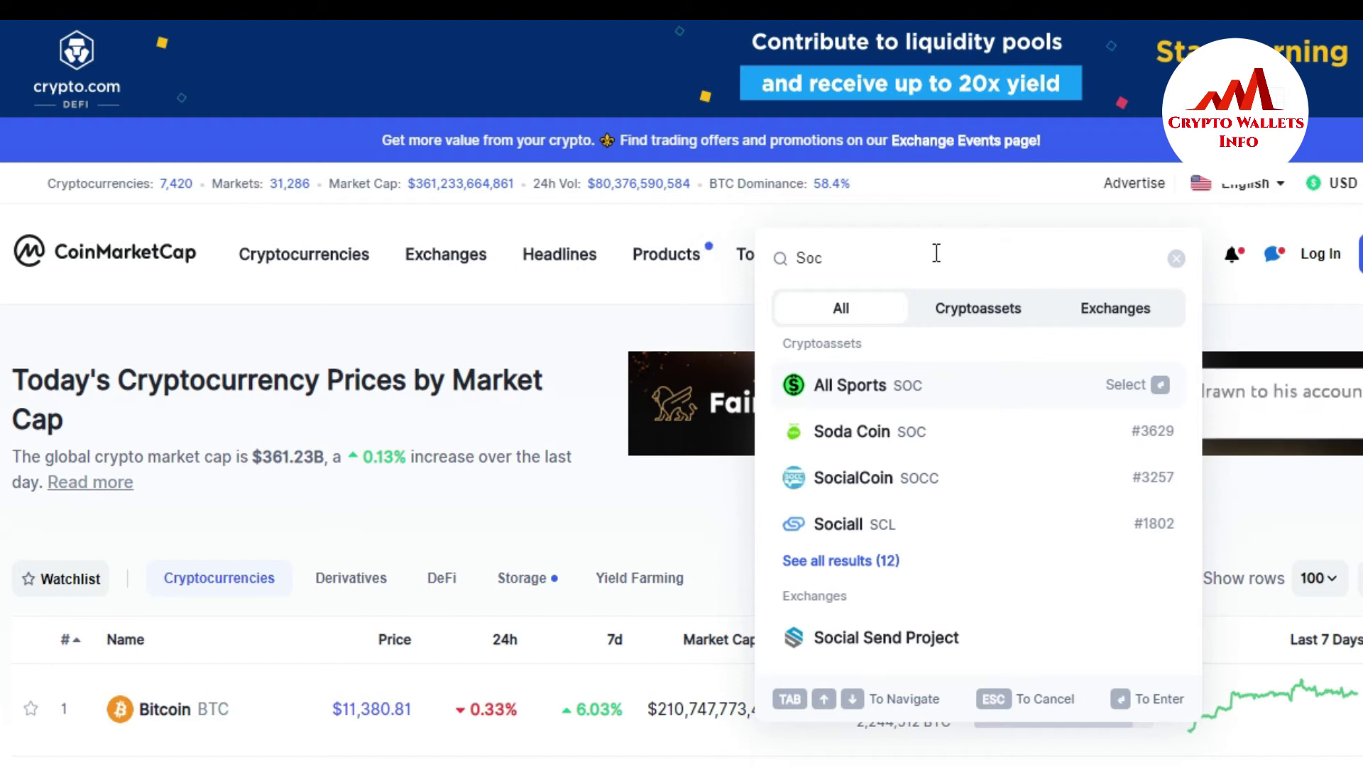
{"action": "type", "text": "ia"}
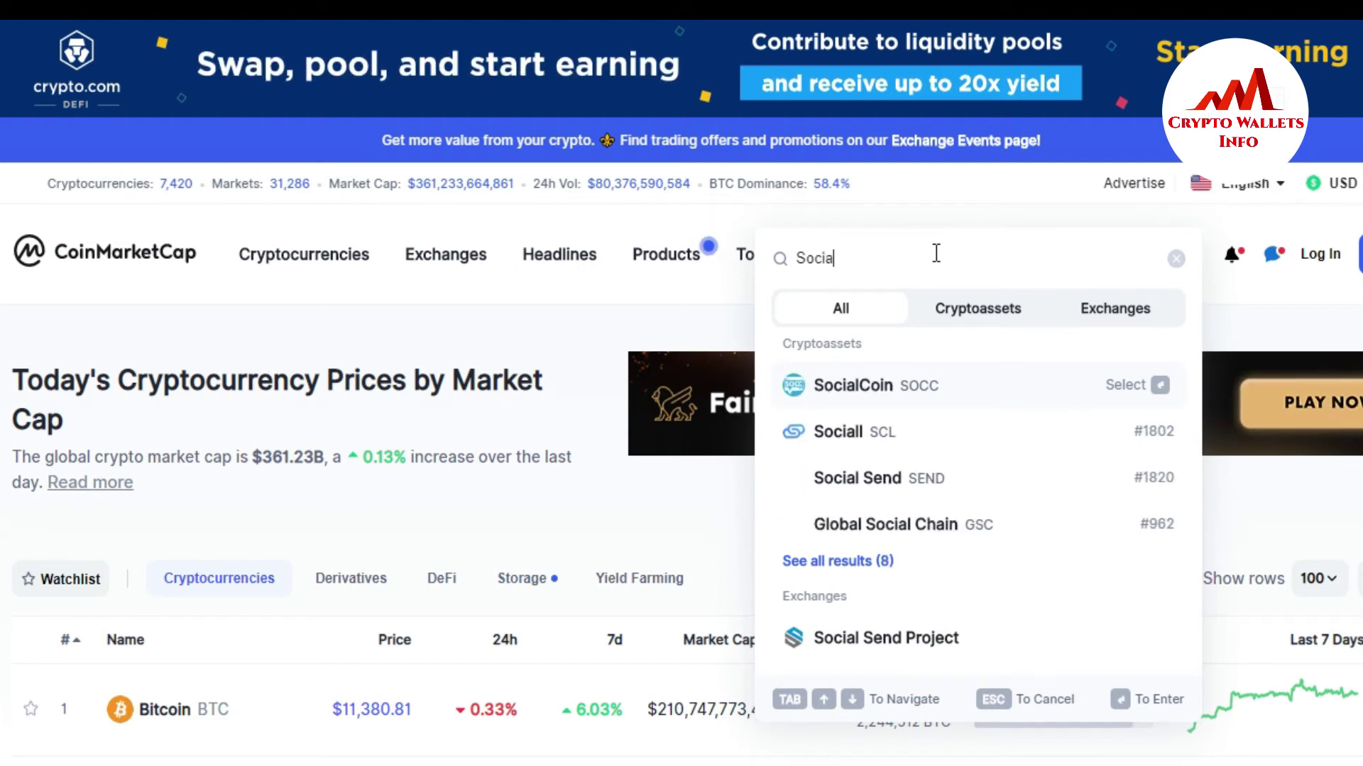
{"action": "type", "text": "l"}
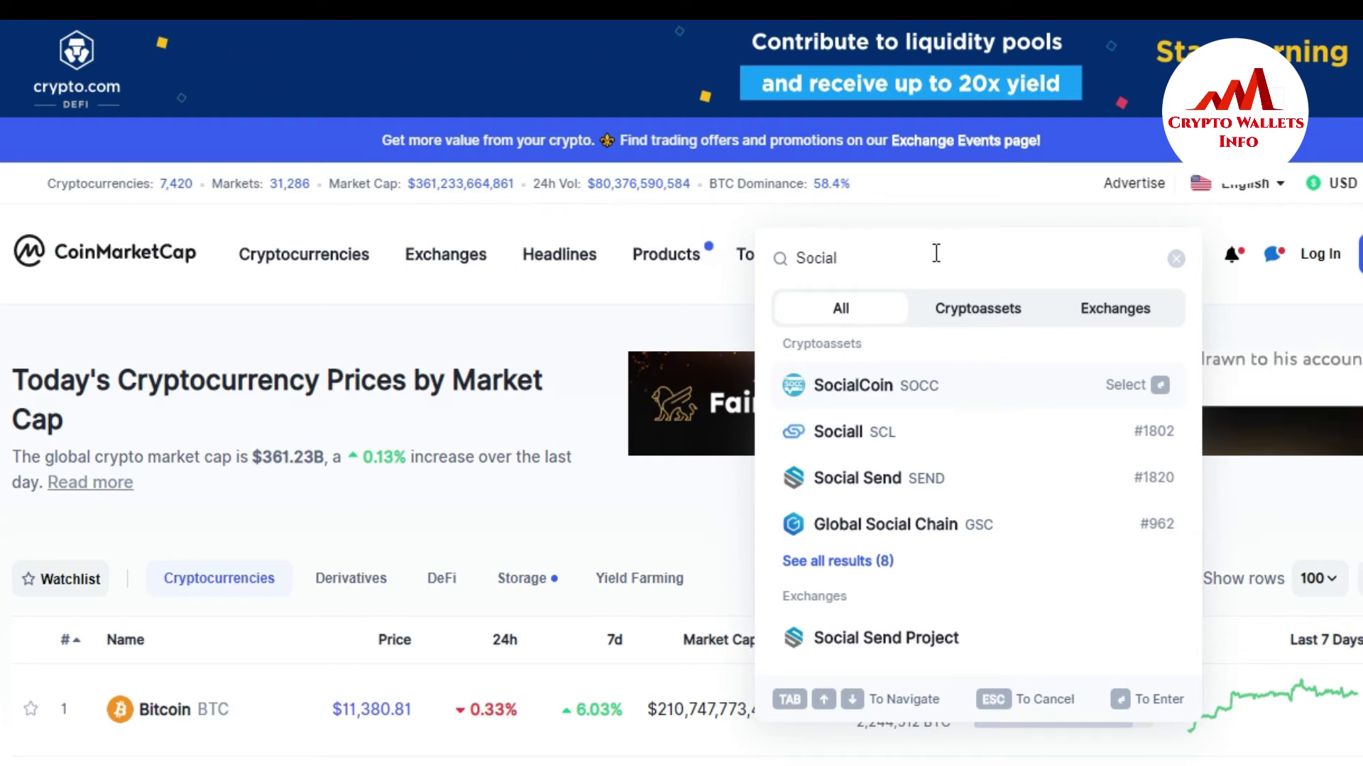
{"action": "type", "text": " act"}
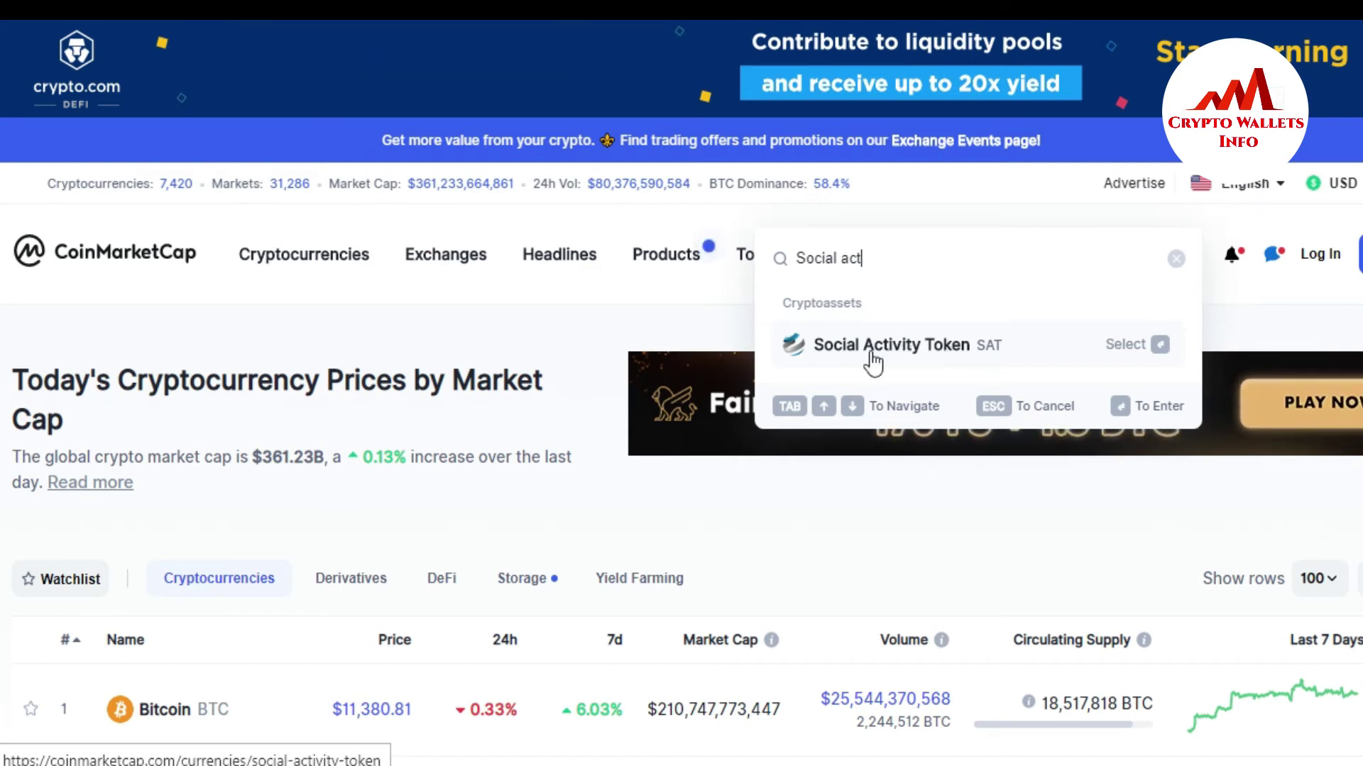
Open the SAT coin page on CoinMarketCap and follow its Explorer link to Etherscan.
{"action": "left_click", "coordinate": [926, 358]}
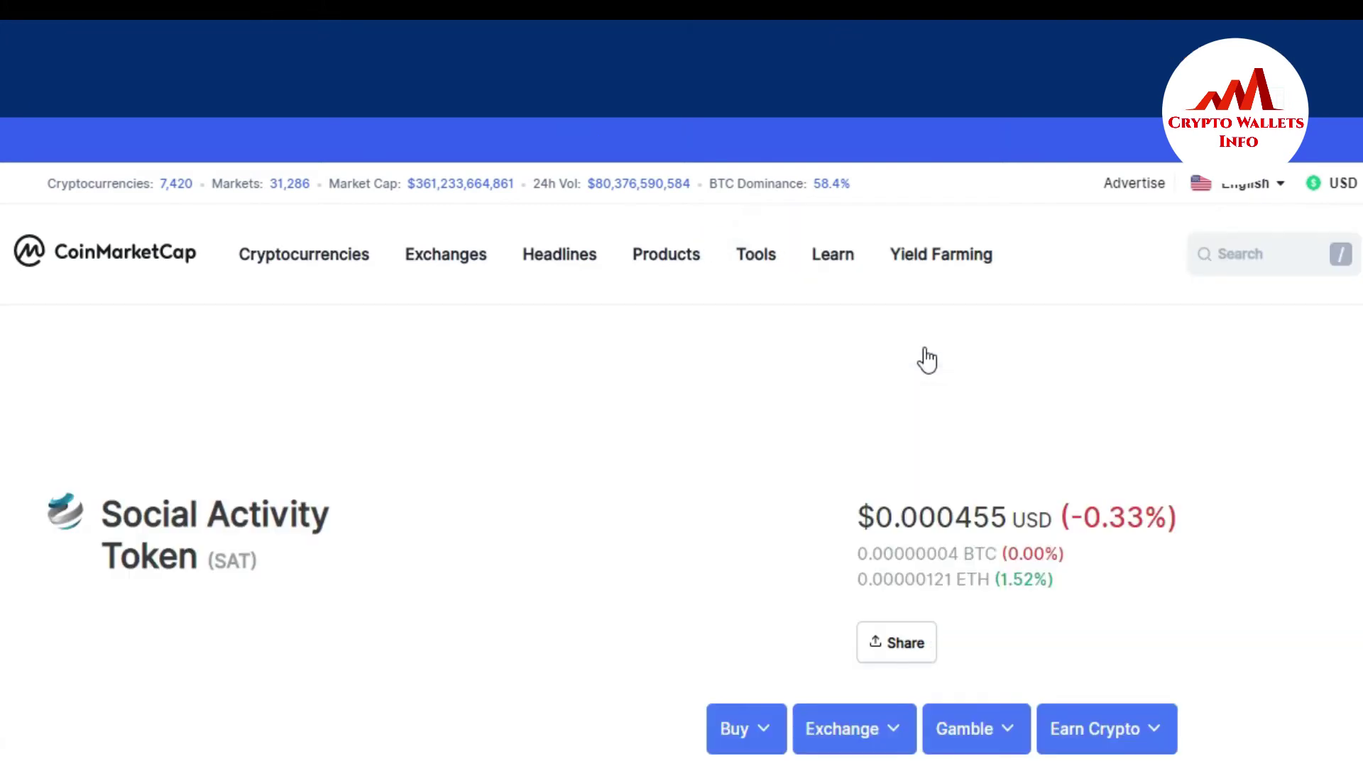
{"action": "scroll", "coordinate": [682, 398], "scroll_direction": "down", "scroll_amount": 5}
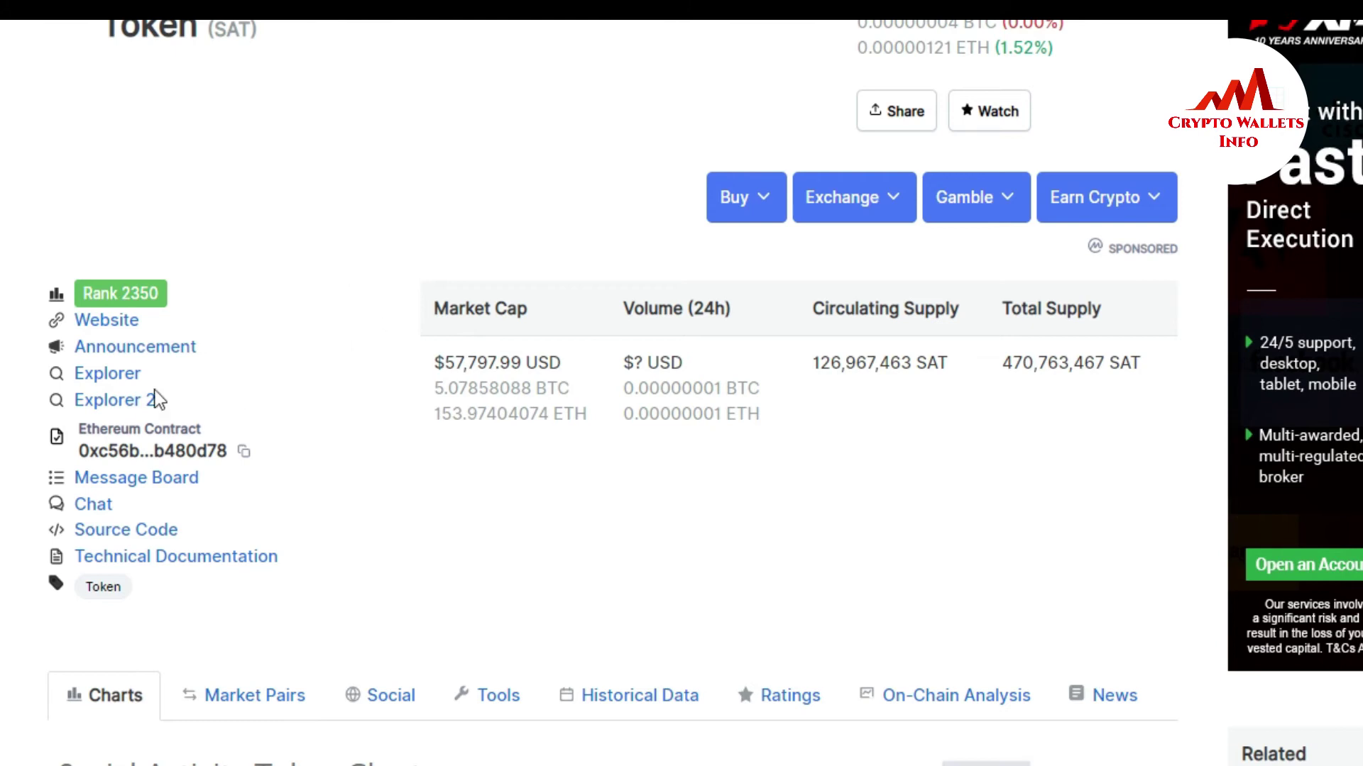
{"action": "left_click", "coordinate": [118, 383]}
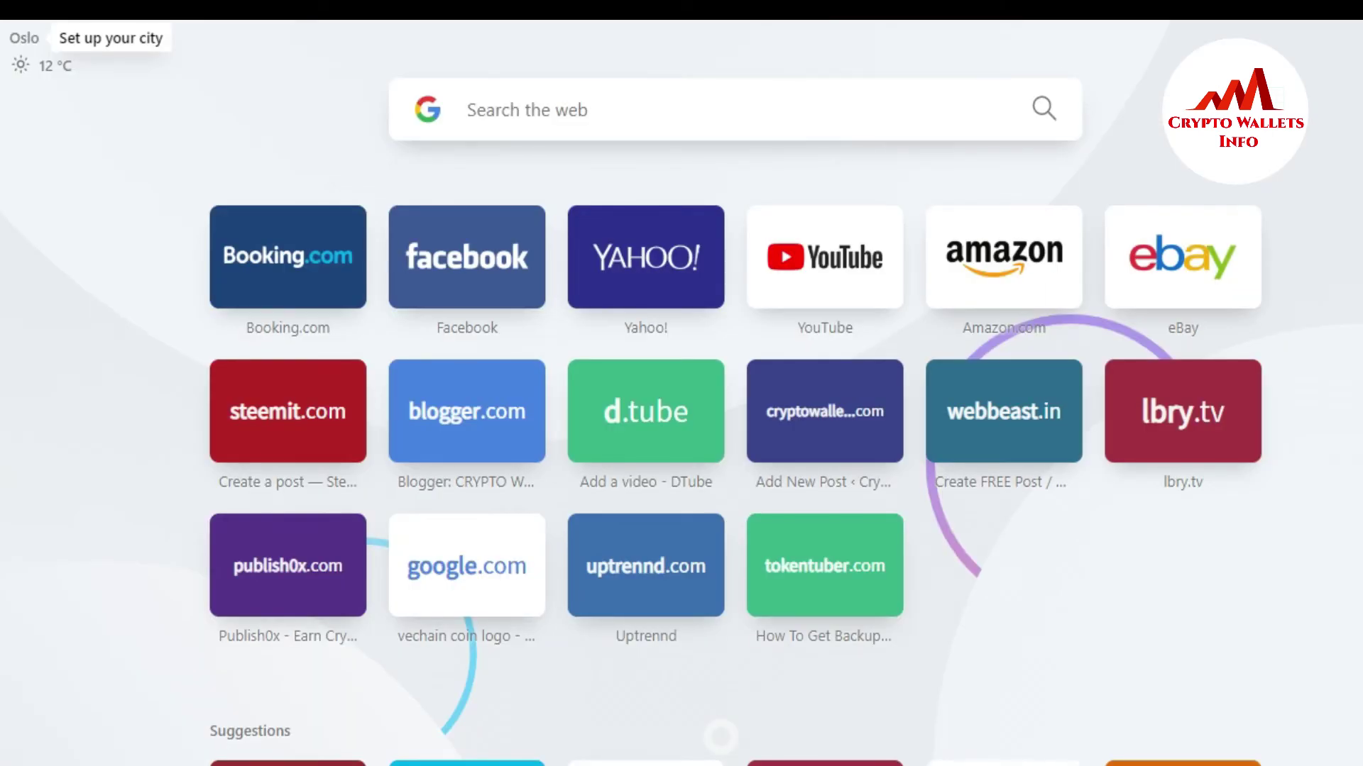
Search Google for 'etherscan' and open the Etherscan Ethereum Blockchain Explorer homepage.
{"action": "type", "text": "et"}
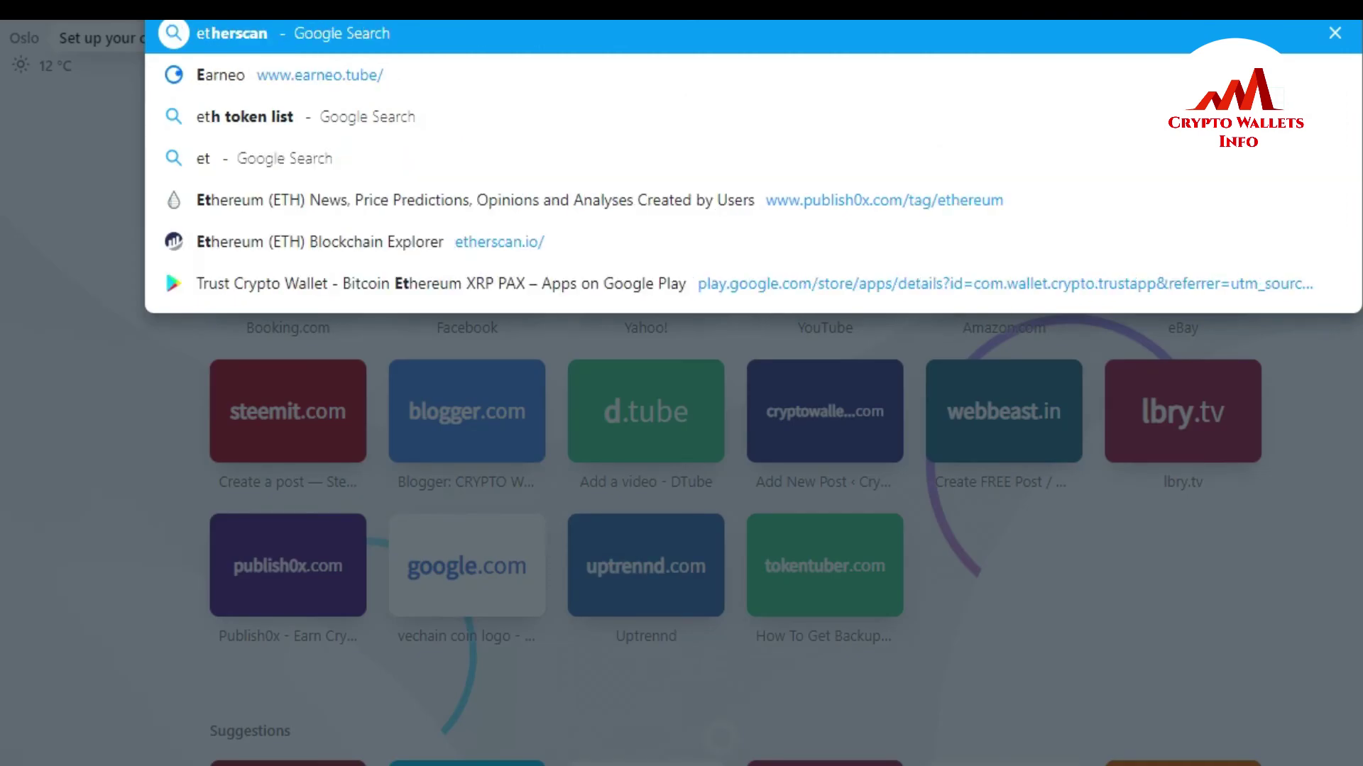
{"action": "left_click", "coordinate": [605, 29]}
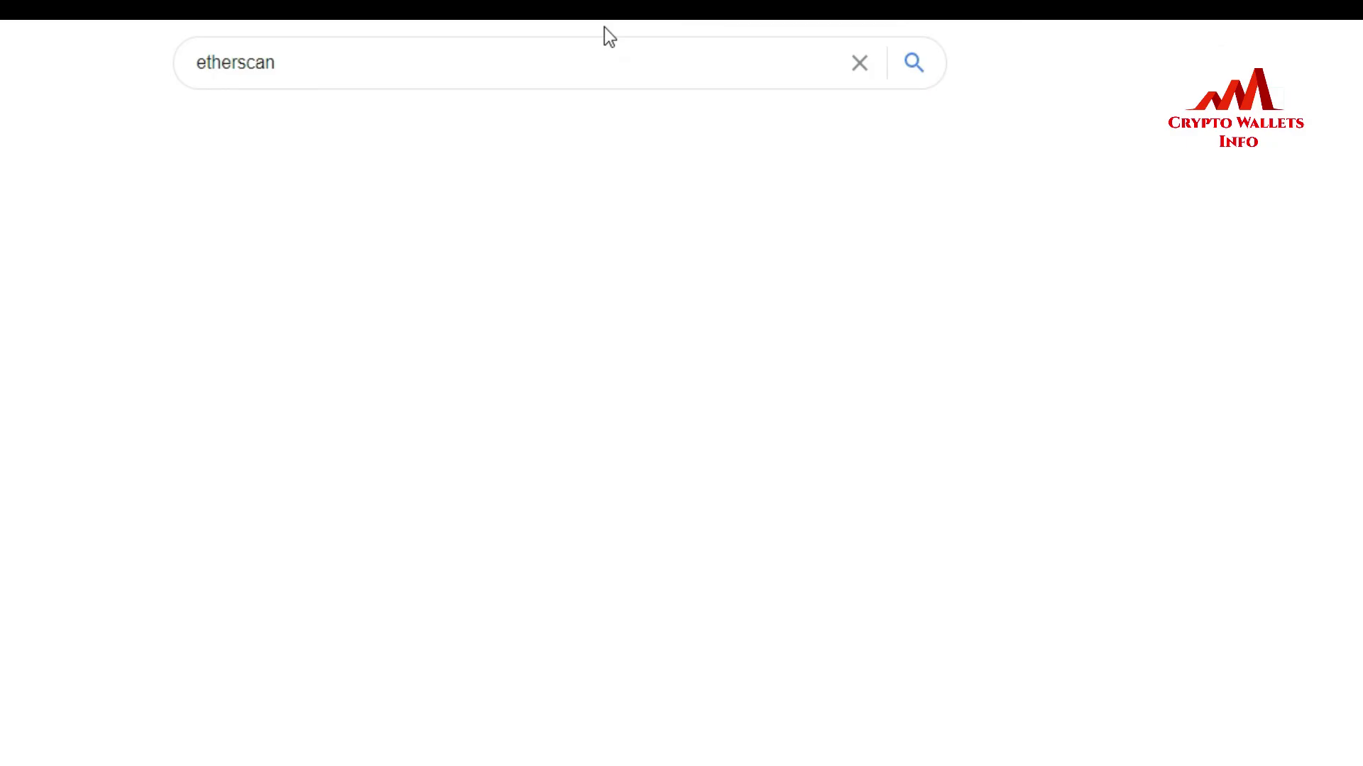
{"action": "left_click", "coordinate": [229, 267]}
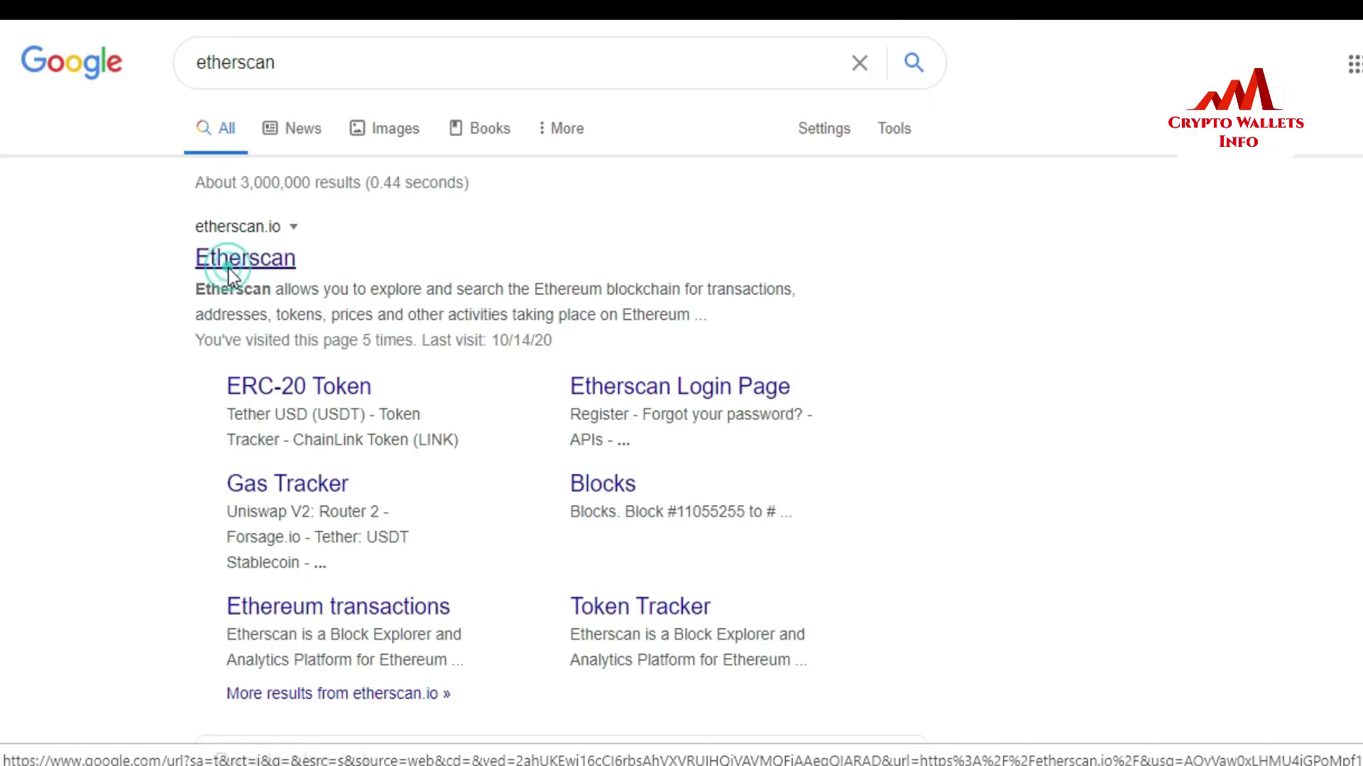
{"action": "left_click", "coordinate": [237, 259]}
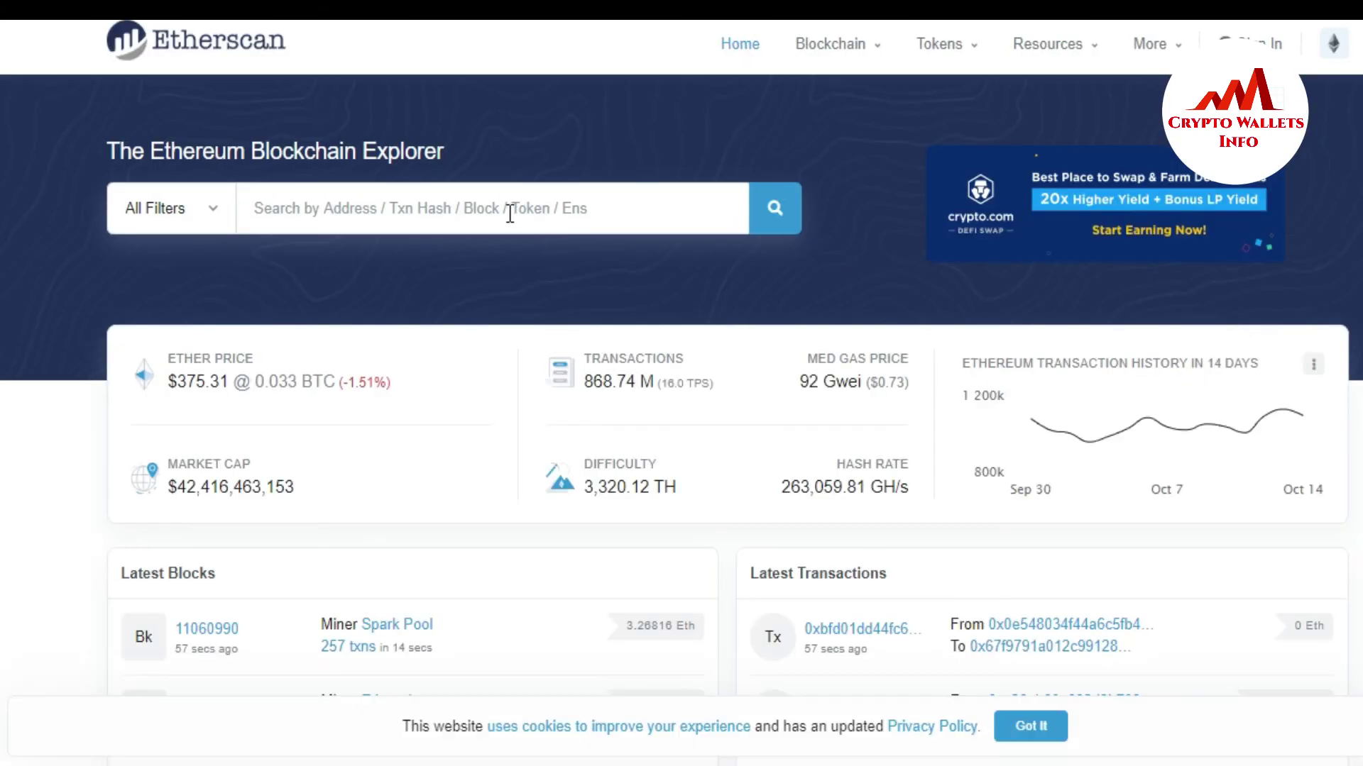
{"action": "left_click", "coordinate": [510, 213]}
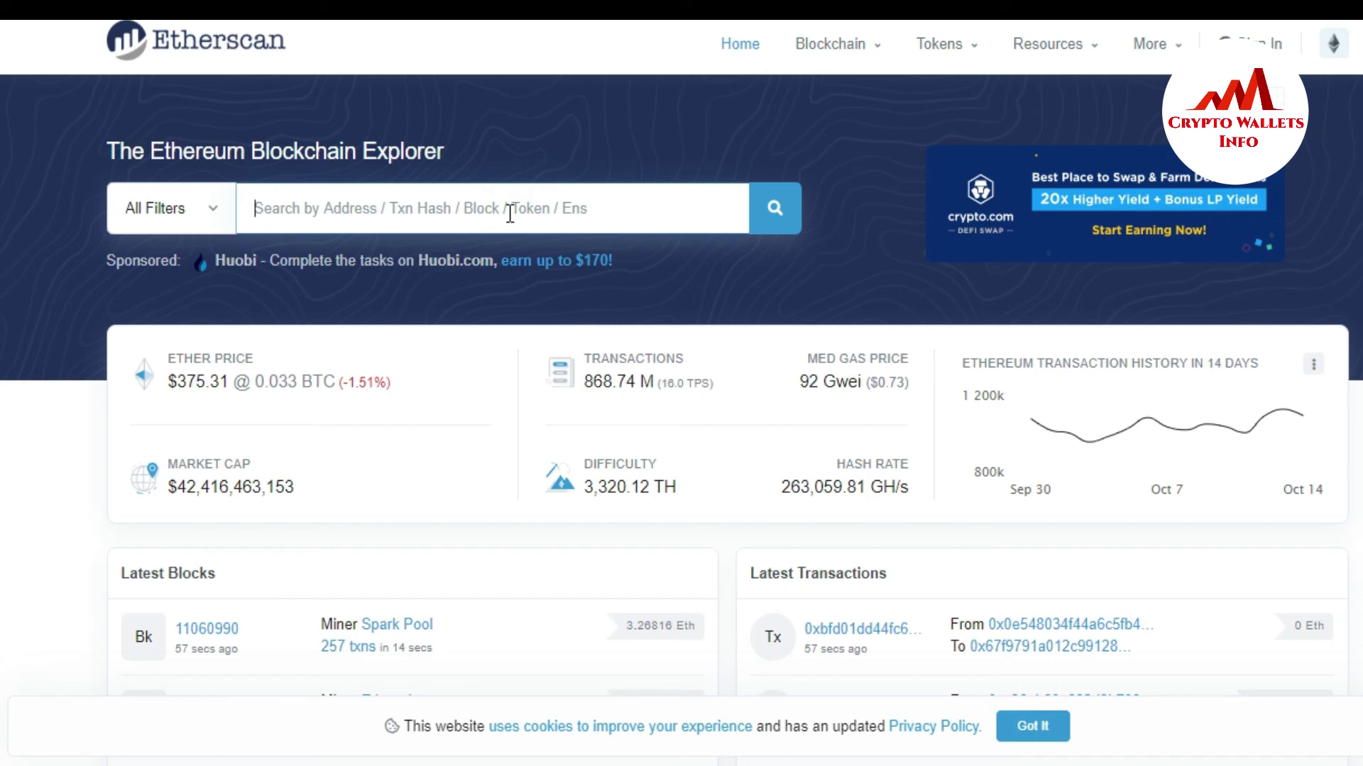
Look up 'SAT' on Etherscan and copy the Social Activity Token contract address.
{"action": "type", "text": "SAT"}
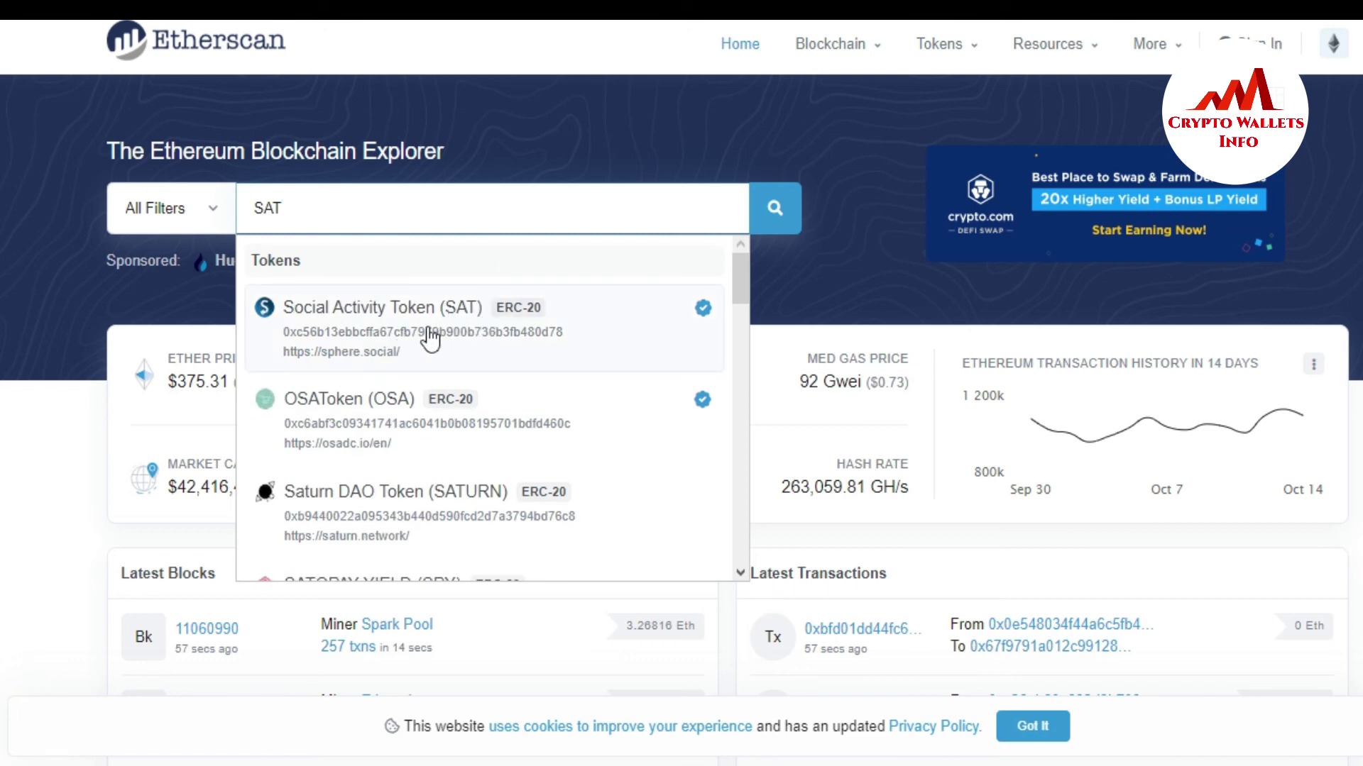
{"action": "left_click", "coordinate": [459, 328]}
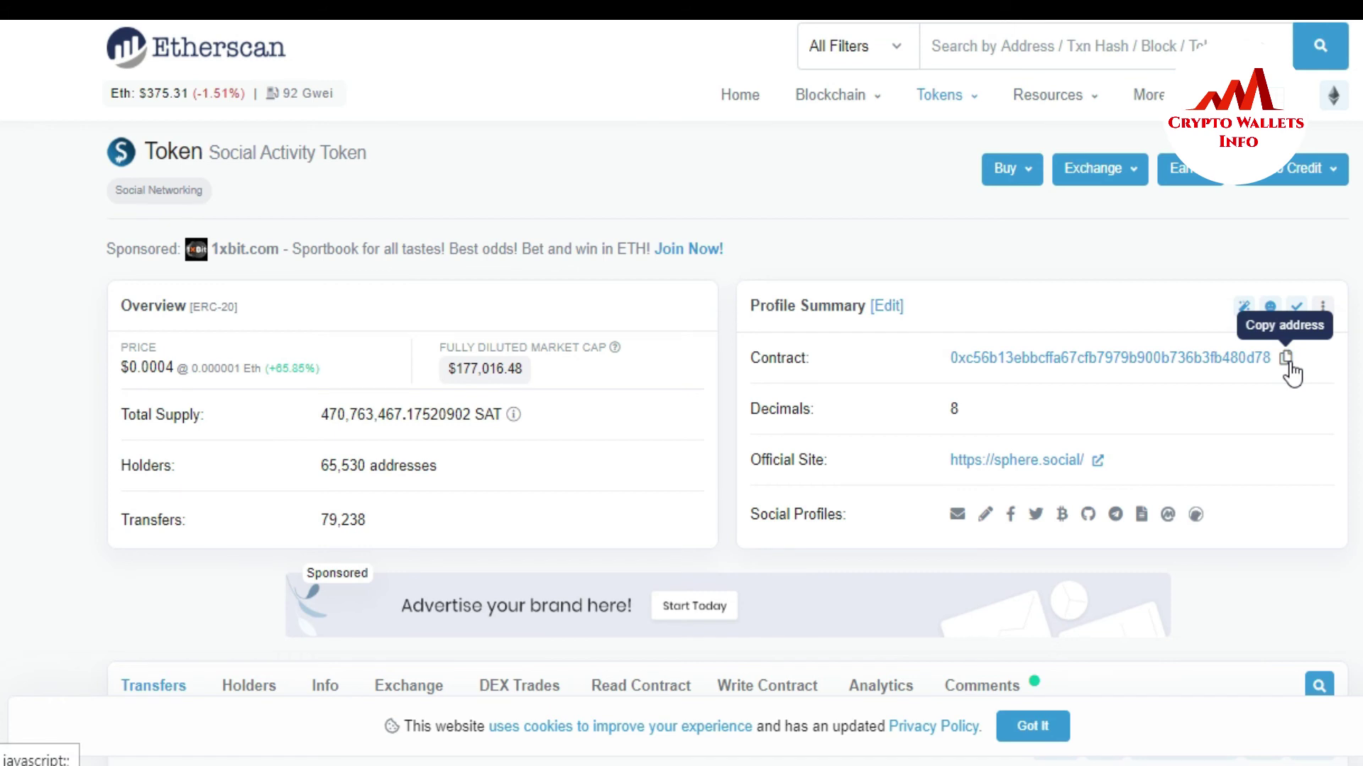
{"action": "left_click", "coordinate": [1287, 364]}
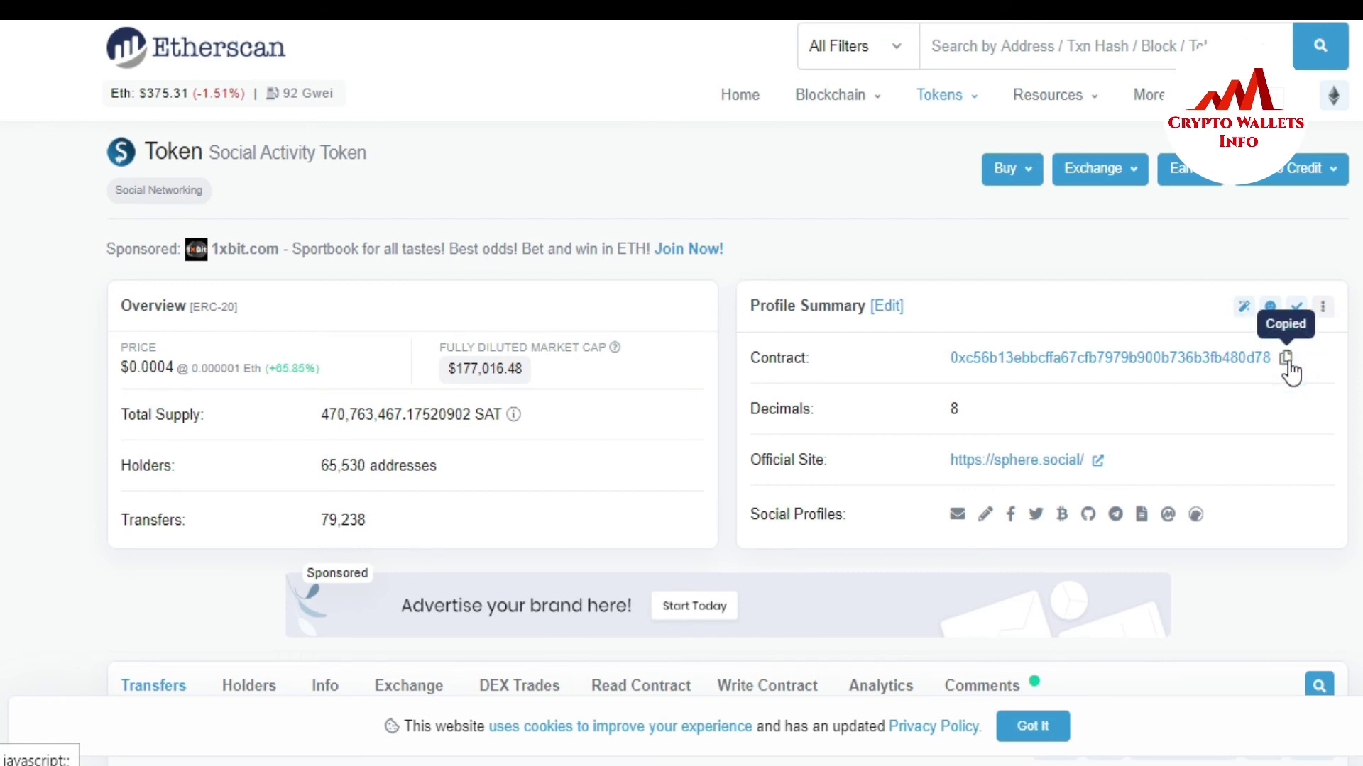
Paste the copied SAT contract address into Trust Wallet's Contract Address field.
{"action": "mouse_move", "coordinate": [1037, 765]}
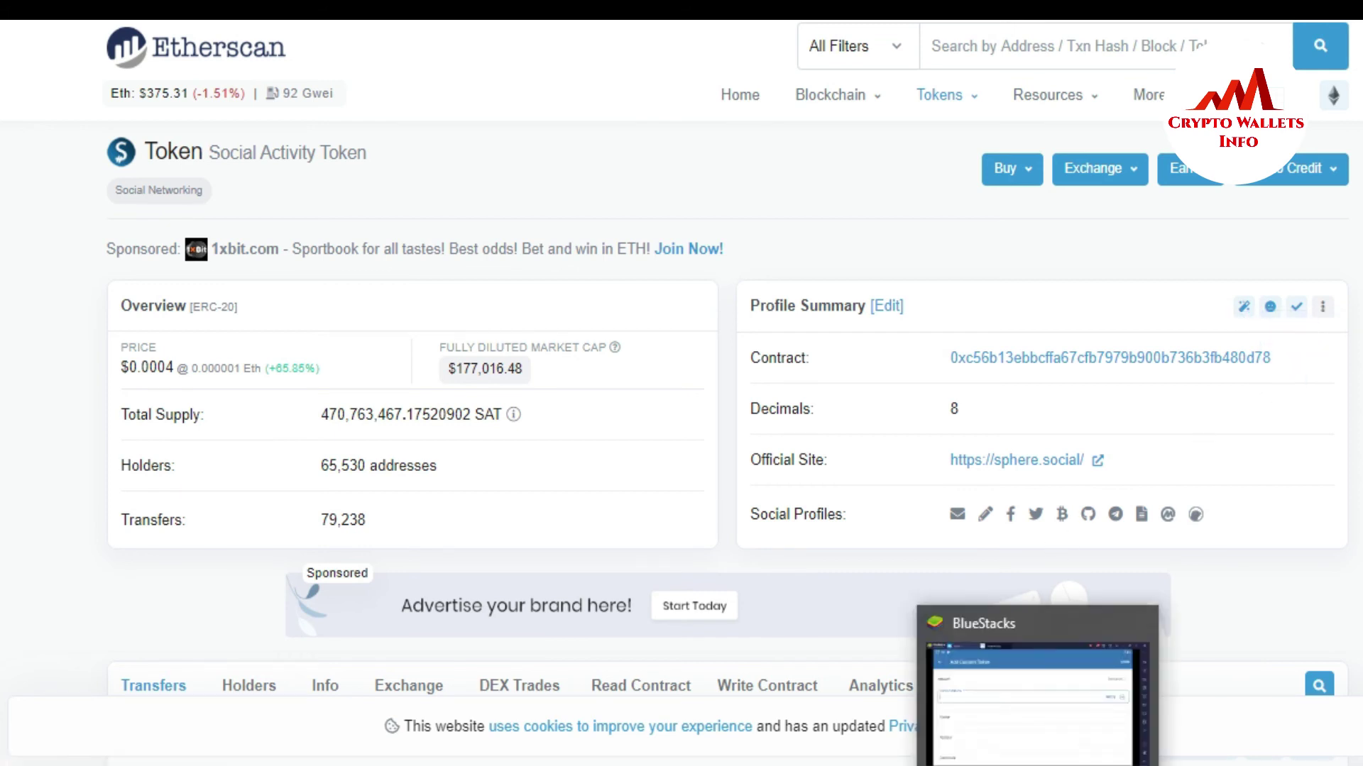
{"action": "left_click", "coordinate": [1037, 703]}
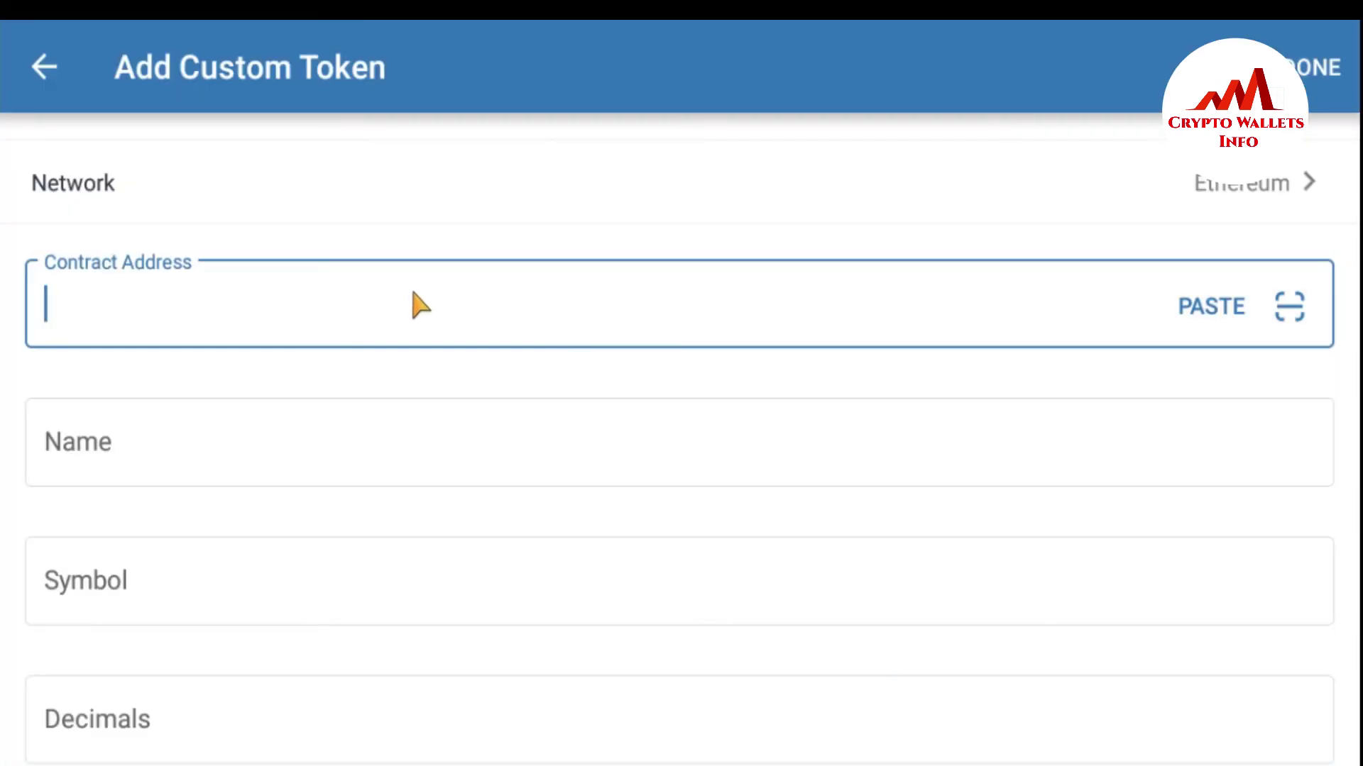
{"action": "key", "text": "ctrl+v"}
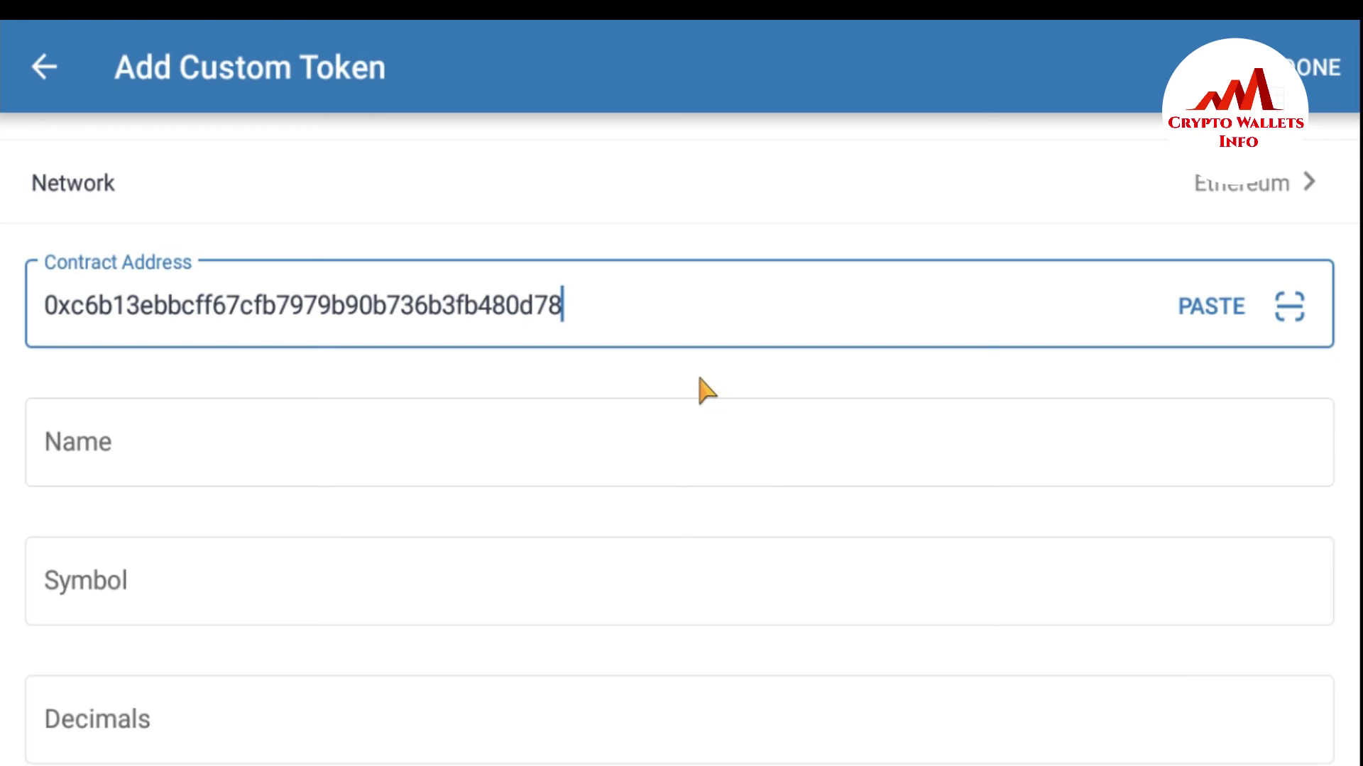
{"action": "left_click", "coordinate": [371, 440]}
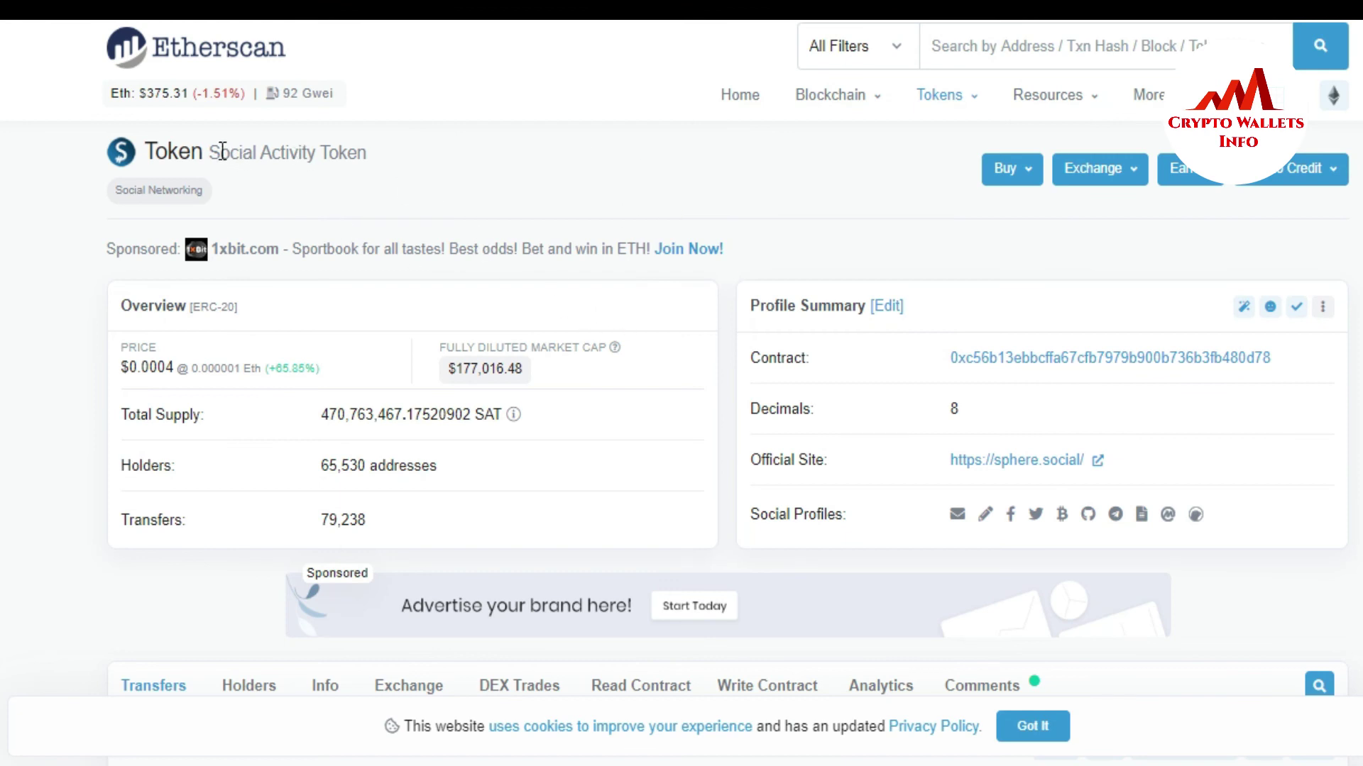
Fill the custom token form with name Social Activity Token, symbol SAT and 8 decimals.
{"action": "left_click_drag", "start_coordinate": [210, 152], "coordinate": [367, 151]}
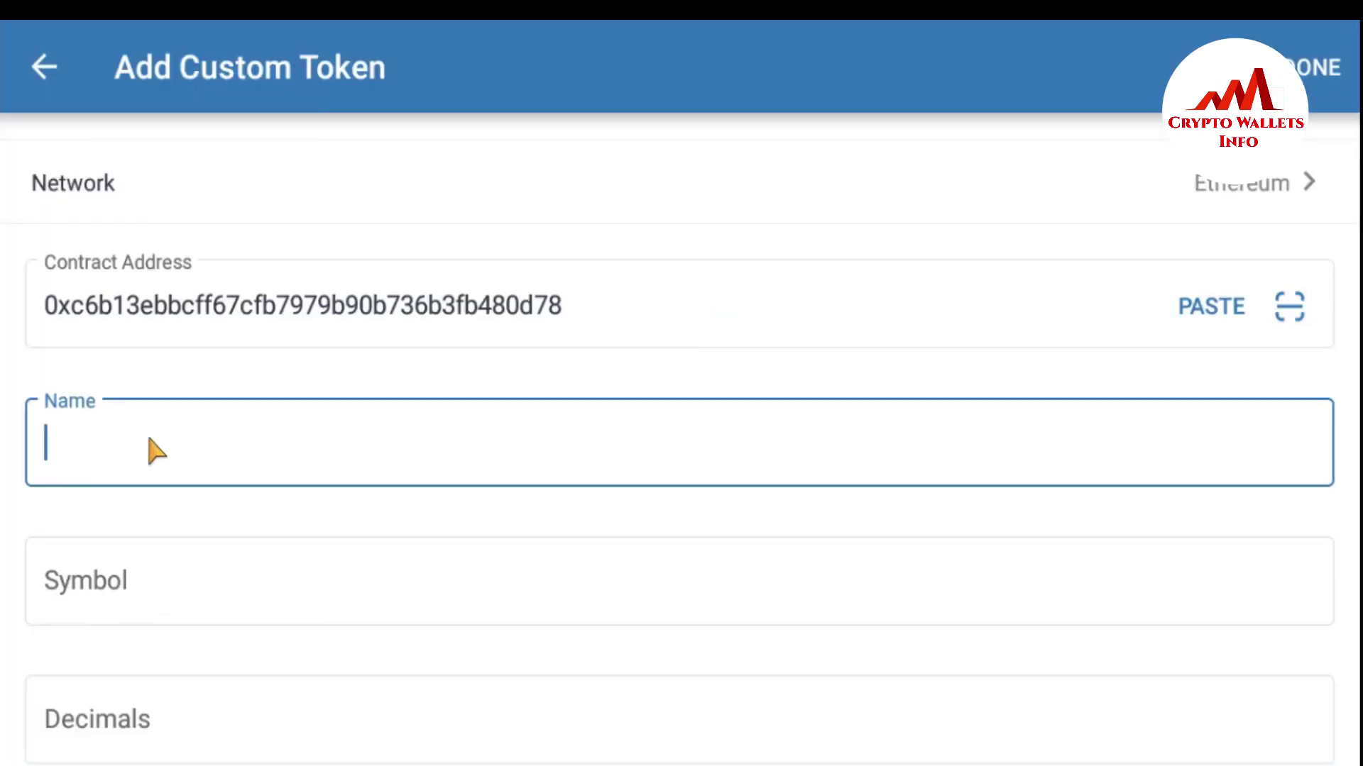
{"action": "key", "text": "ctrl+v"}
{"action": "left_click", "coordinate": [274, 591]}
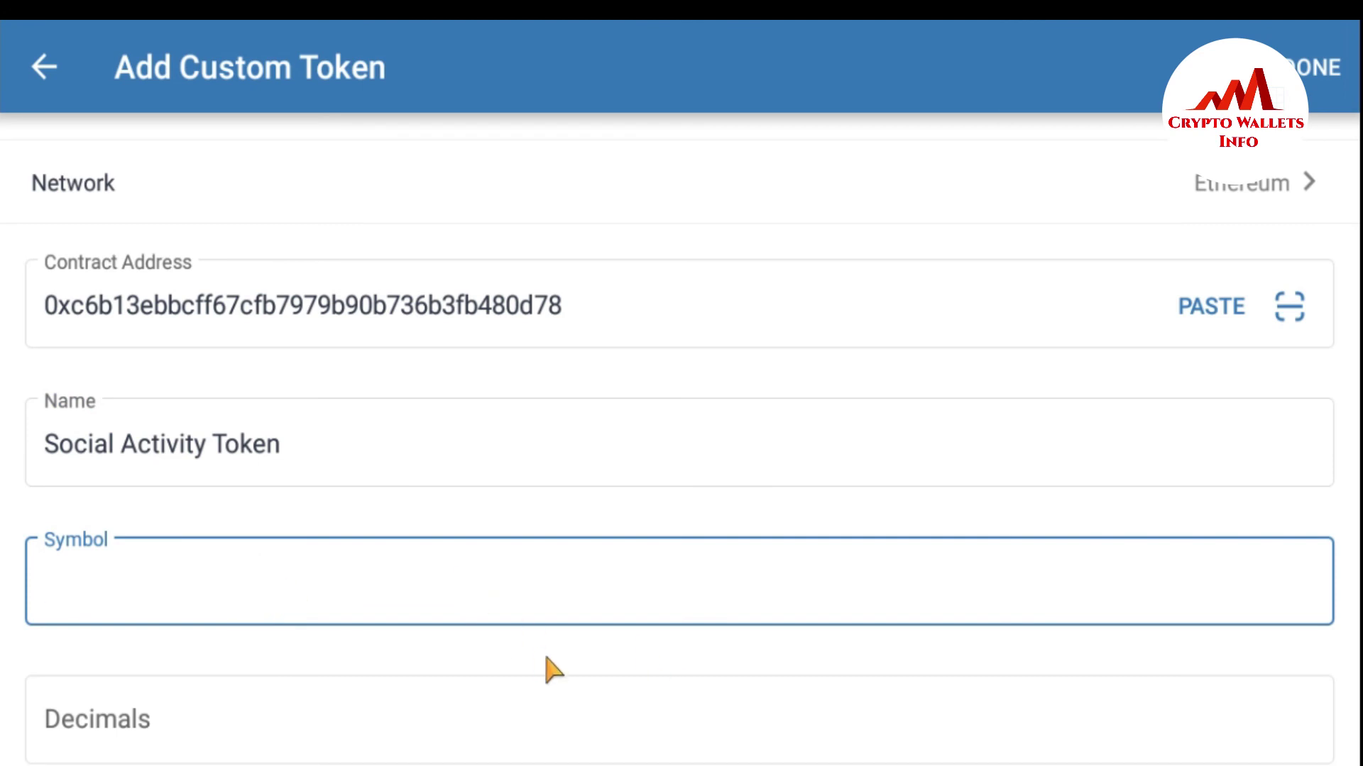
{"action": "type", "text": "SAT"}
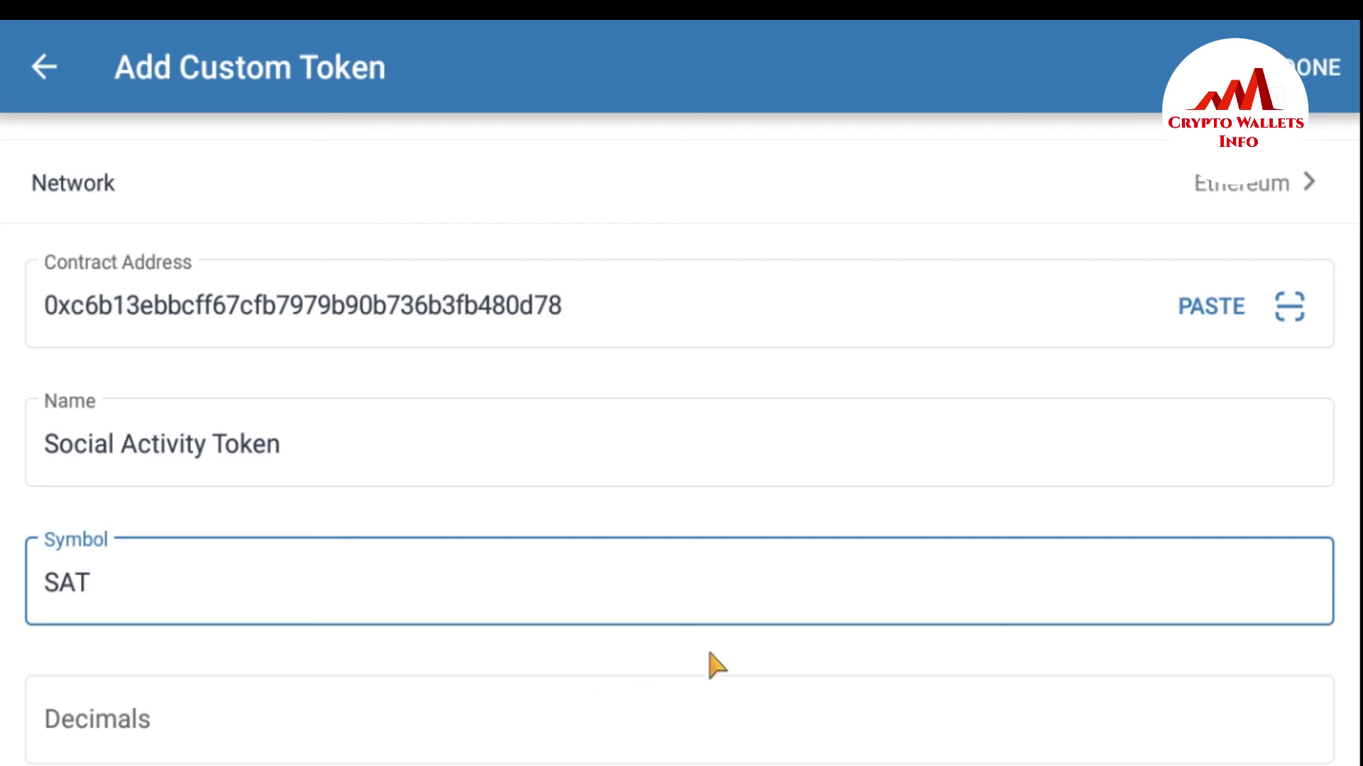
{"action": "left_click", "coordinate": [565, 731]}
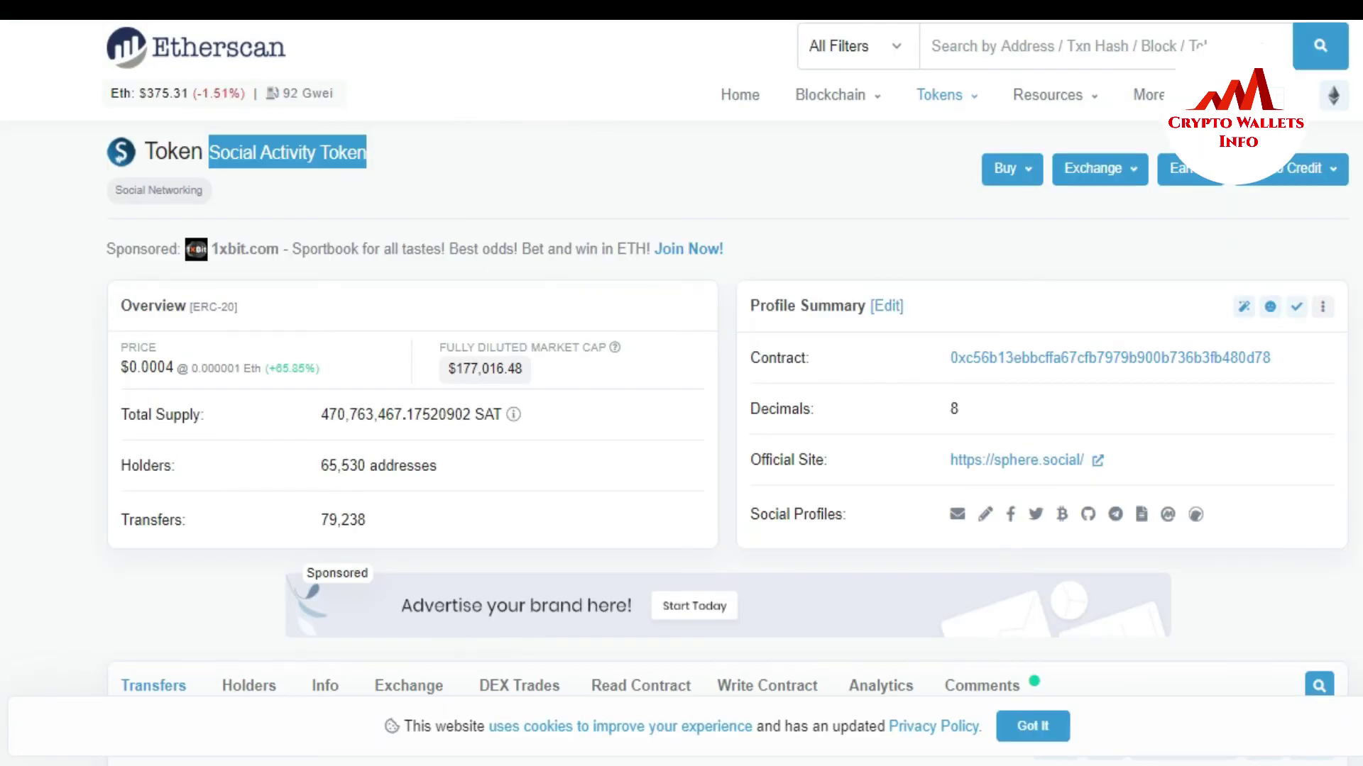
{"action": "double_click", "coordinate": [953, 410]}
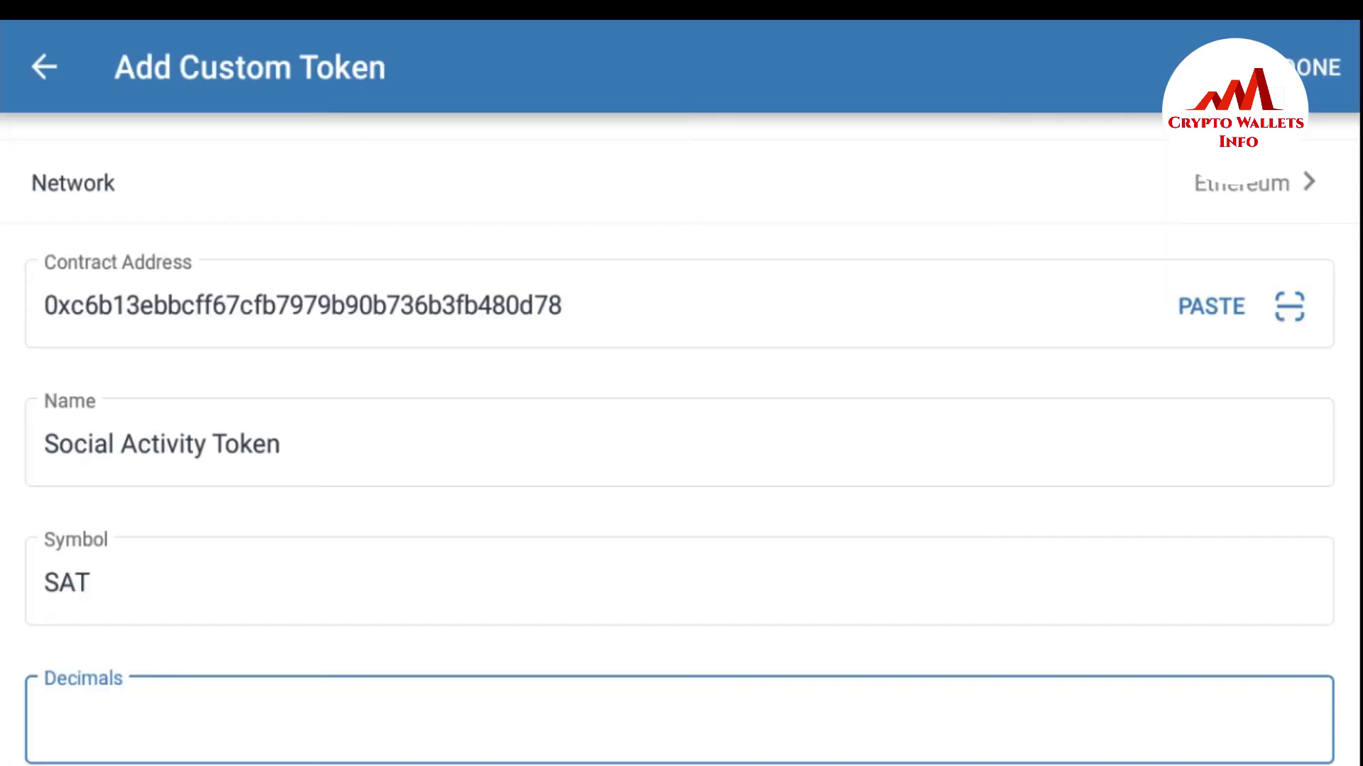
{"action": "type", "text": "8"}
Save SAT, verify it via a 'Social act' search showing 0 SAT, then open cryptowalletsinfo.com.
{"action": "left_click", "coordinate": [51, 66]}
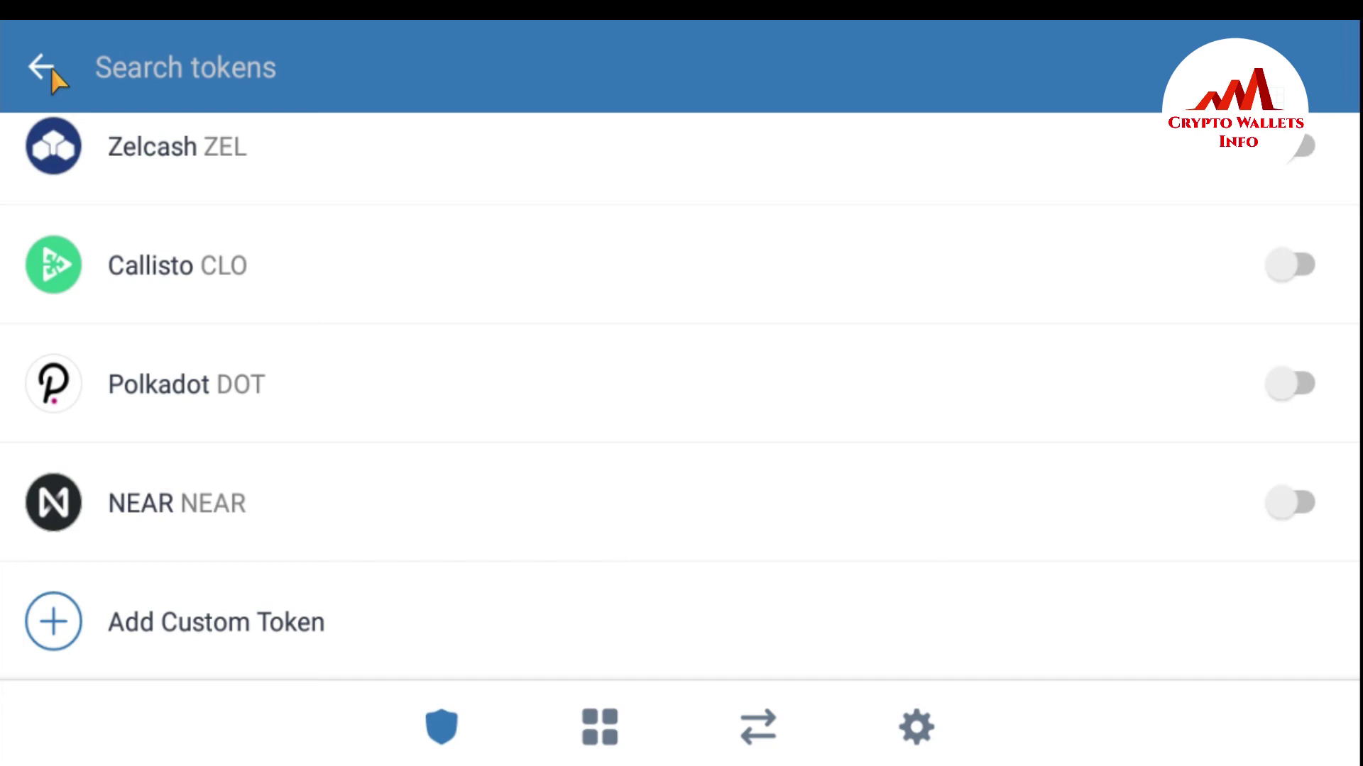
{"action": "type", "text": "Socia"}
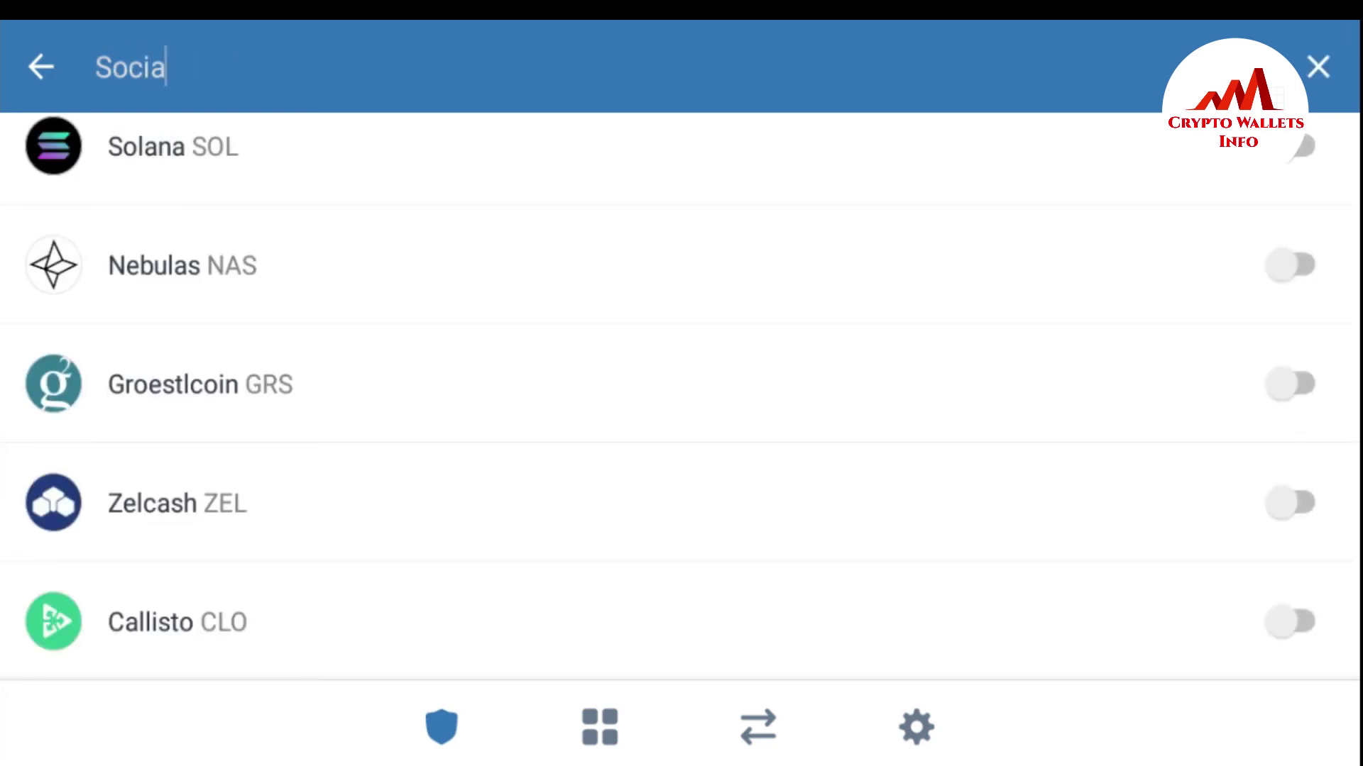
{"action": "type", "text": "l a"}
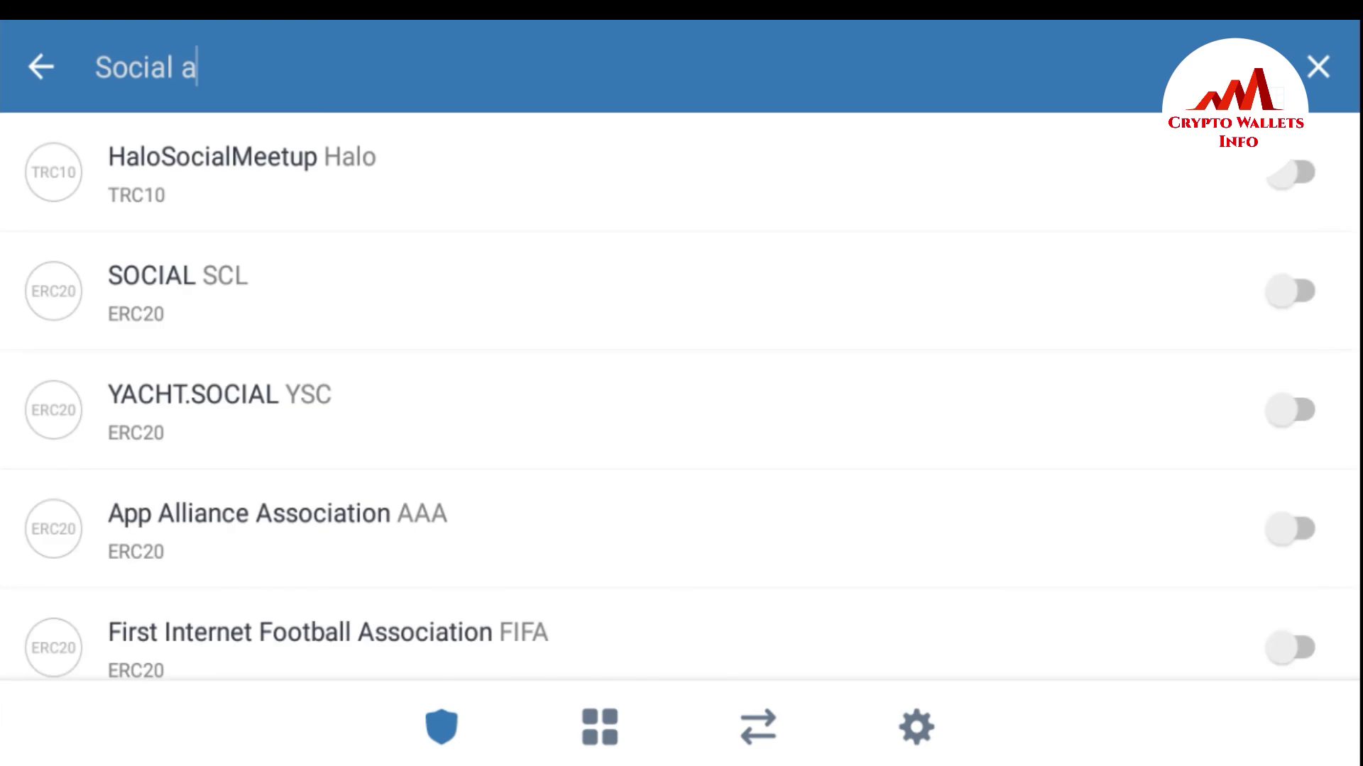
{"action": "type", "text": "ct"}
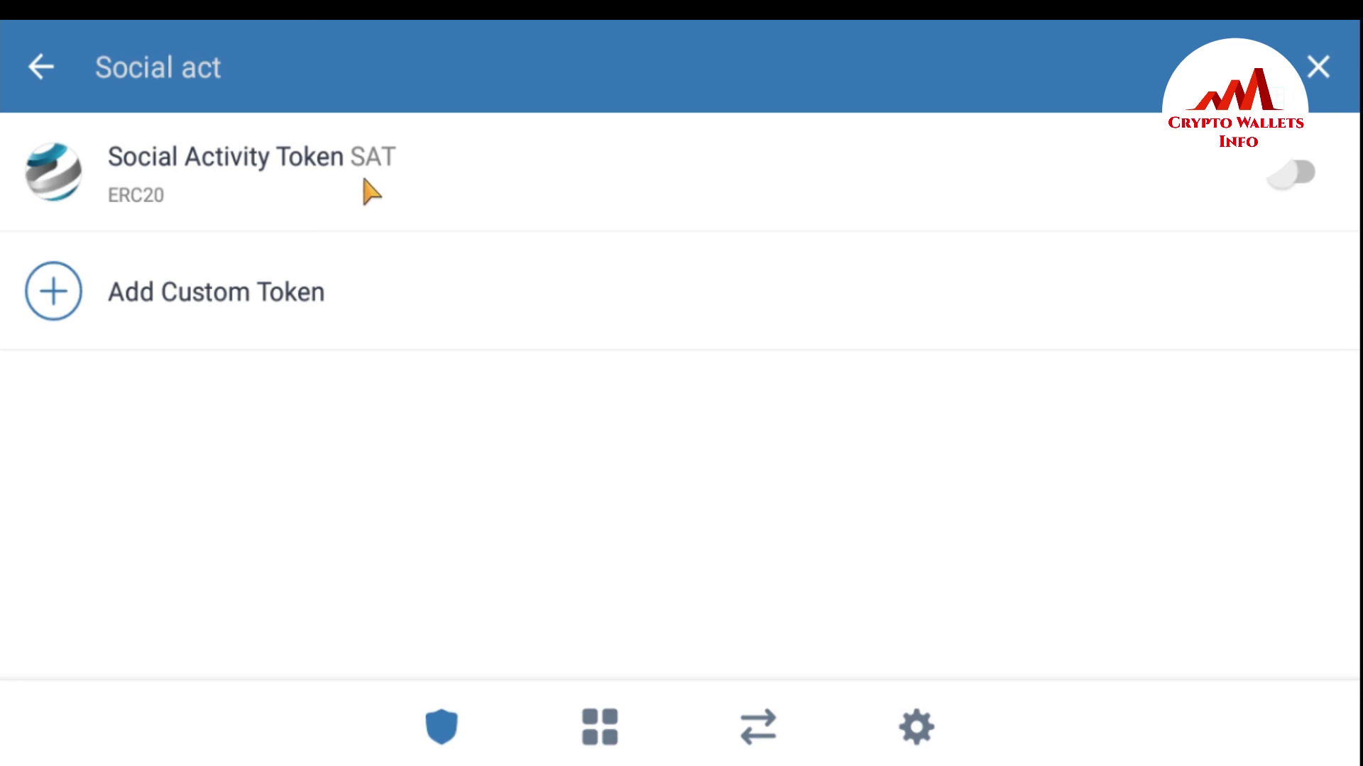
{"action": "left_click", "coordinate": [301, 190]}
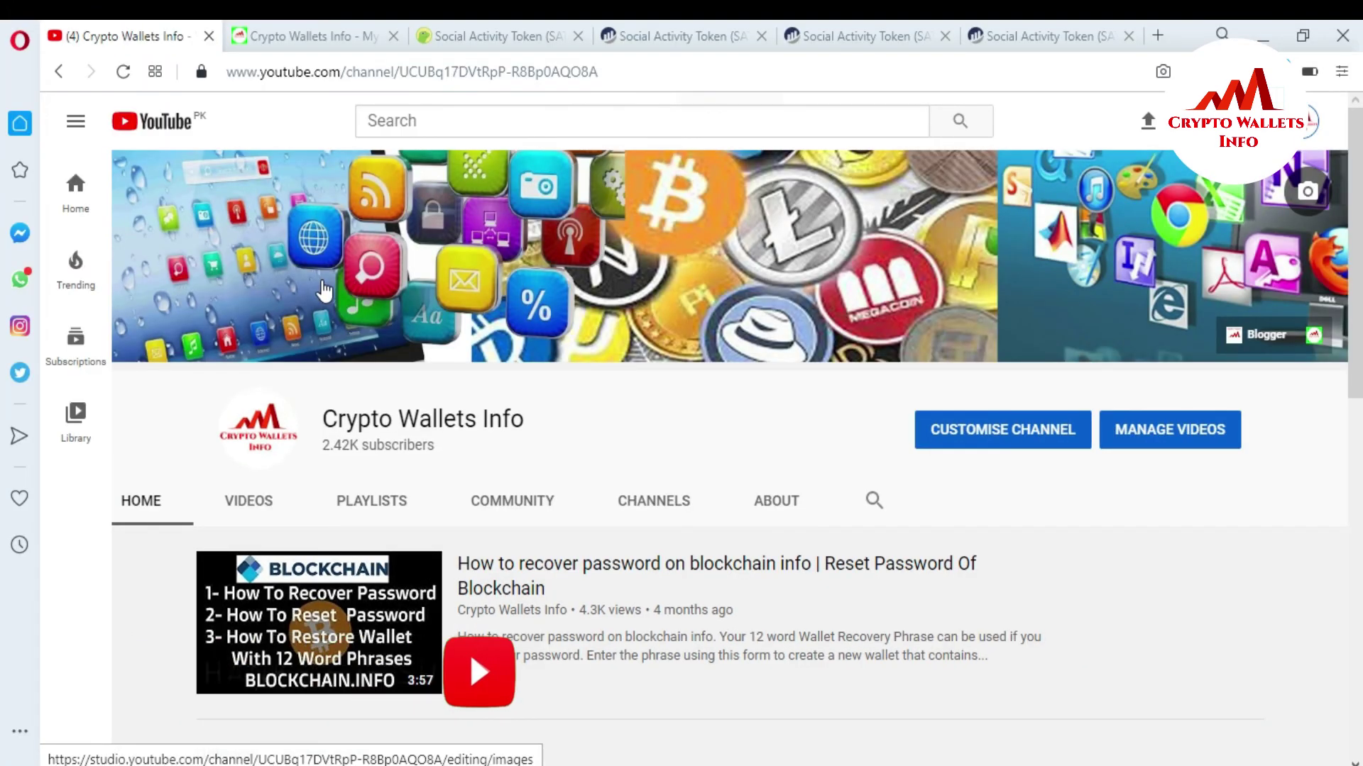
{"action": "left_click", "coordinate": [323, 32]}
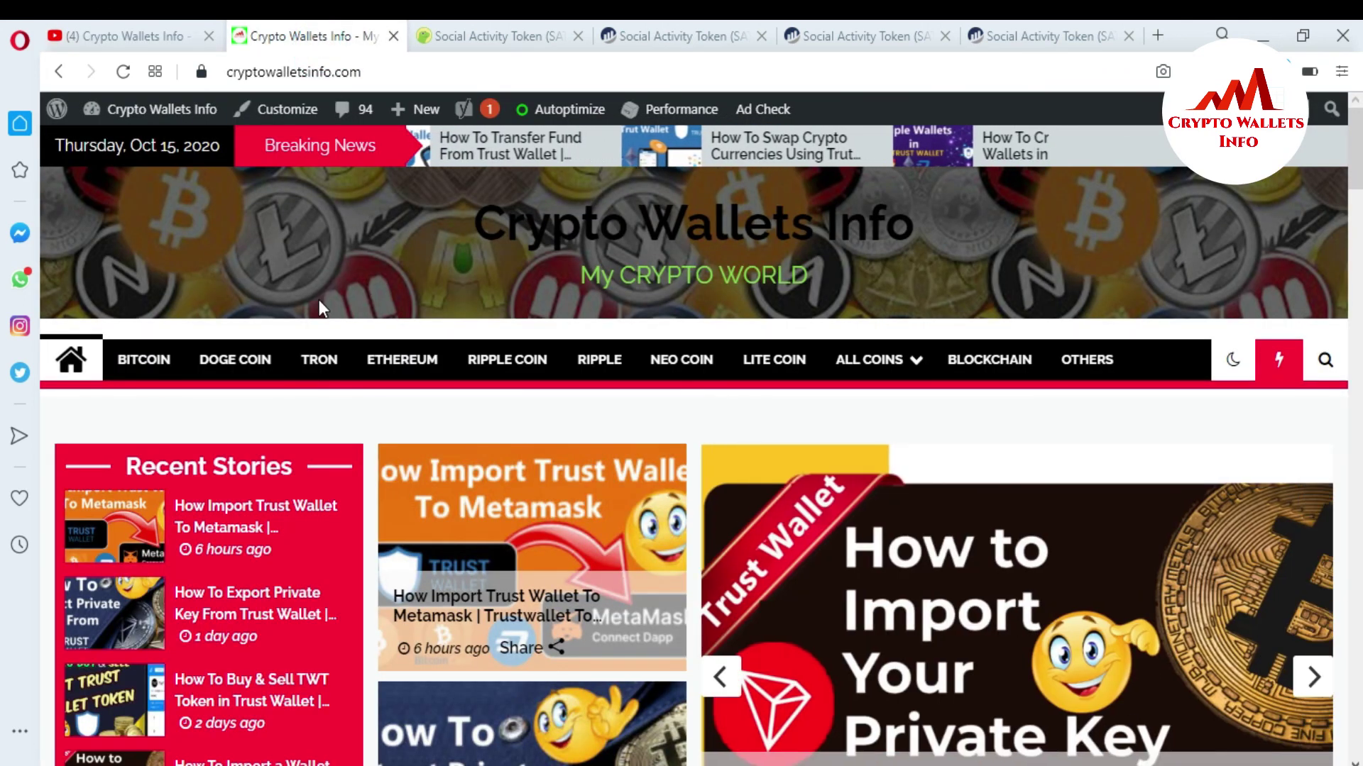